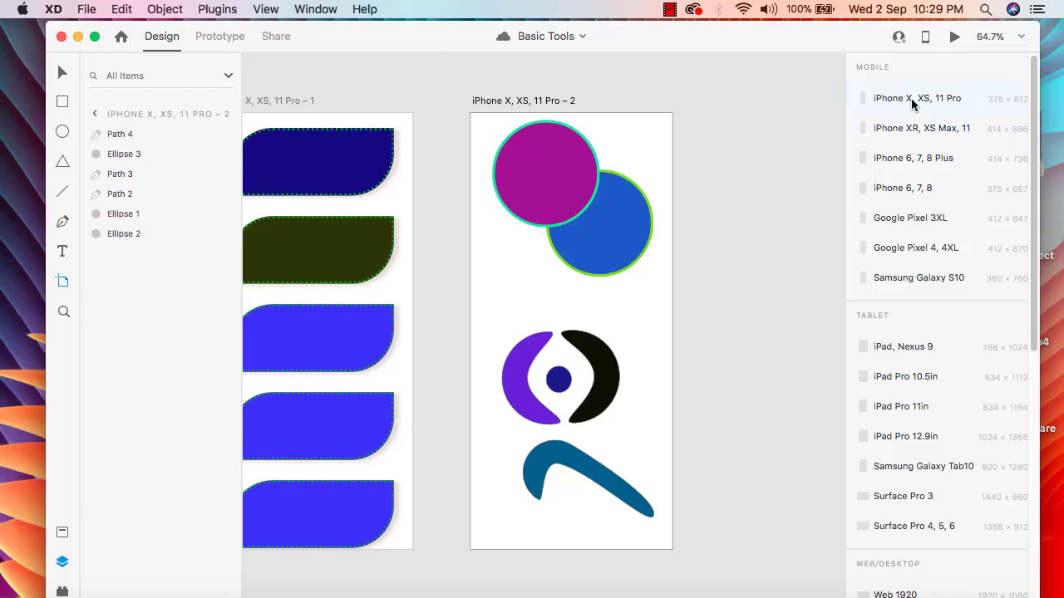
Add an iPhone X, XS, 11 Pro artboard and place a triangle about 268 × 196 near its upper edge.
click(912, 99)
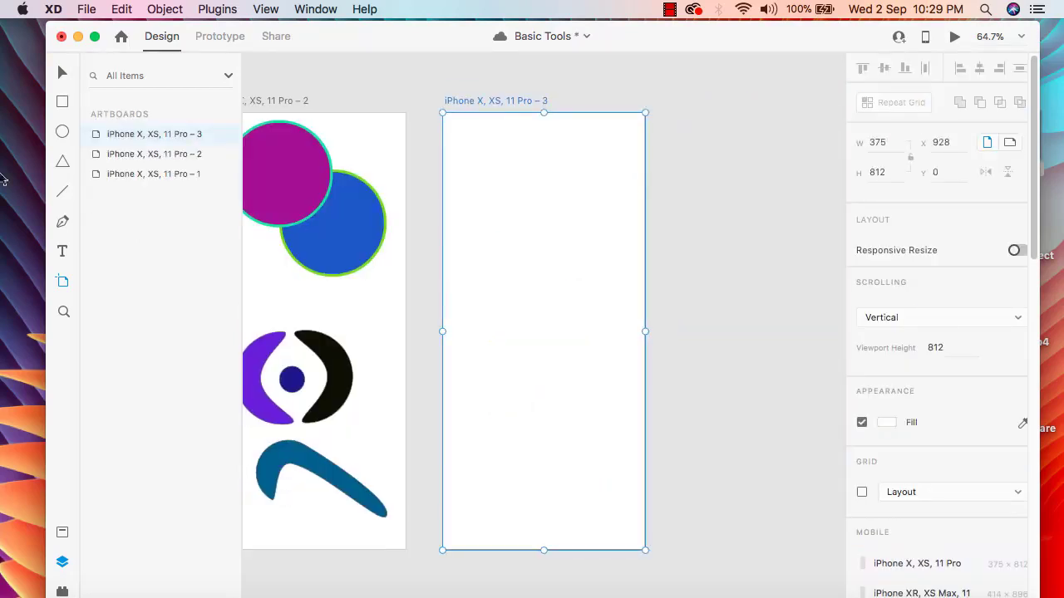
click(63, 73)
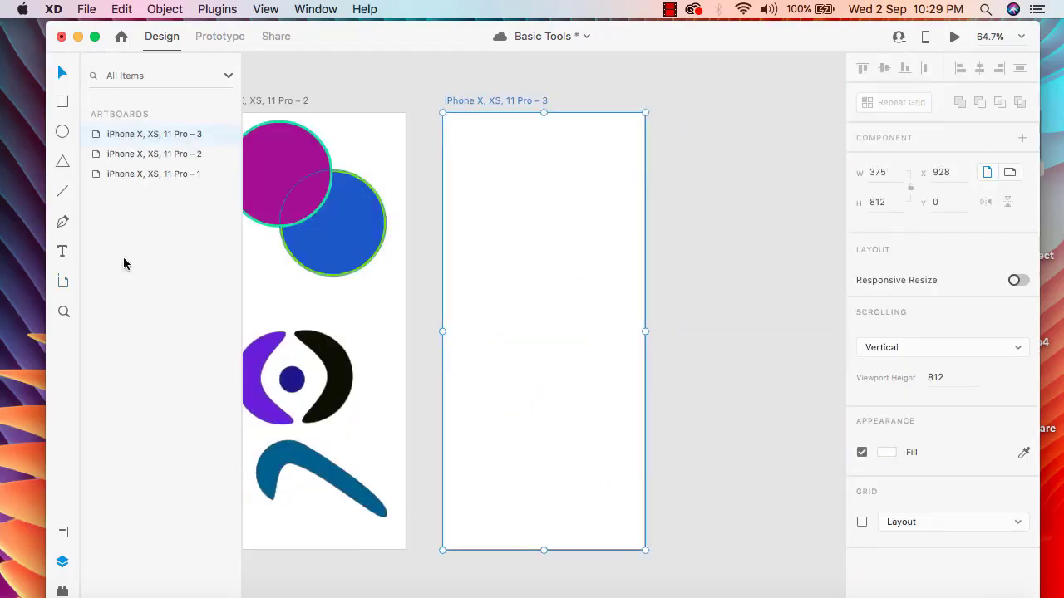
click(63, 169)
mouse_move(464, 158)
mouse_down()
mouse_move(513, 244)
mouse_move(589, 307)
mouse_move(629, 306)
mouse_move(610, 242)
mouse_move(608, 263)
mouse_up()
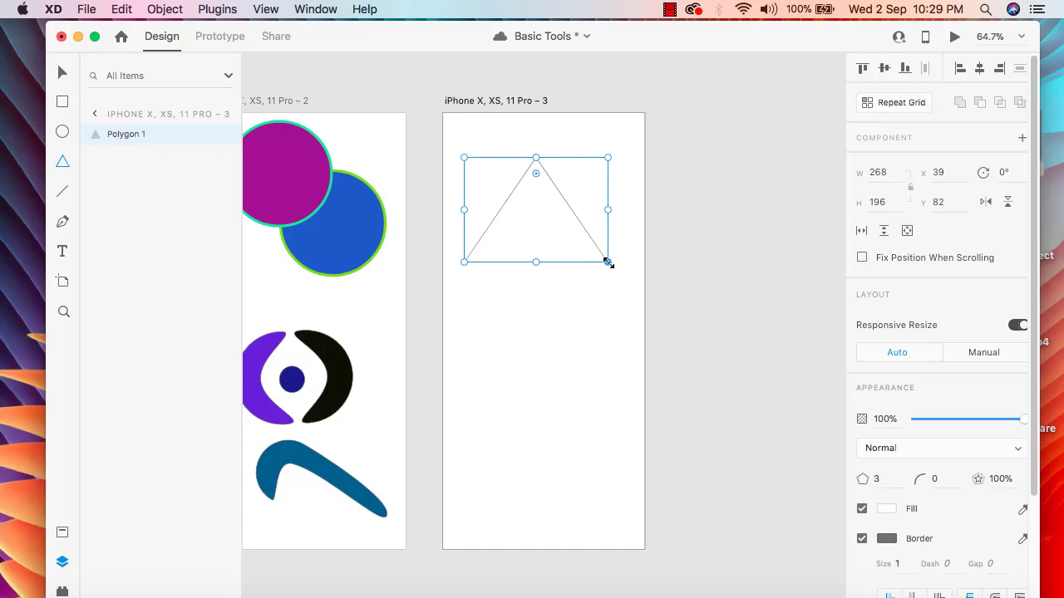
key(v)
drag(545, 233, 547, 192)
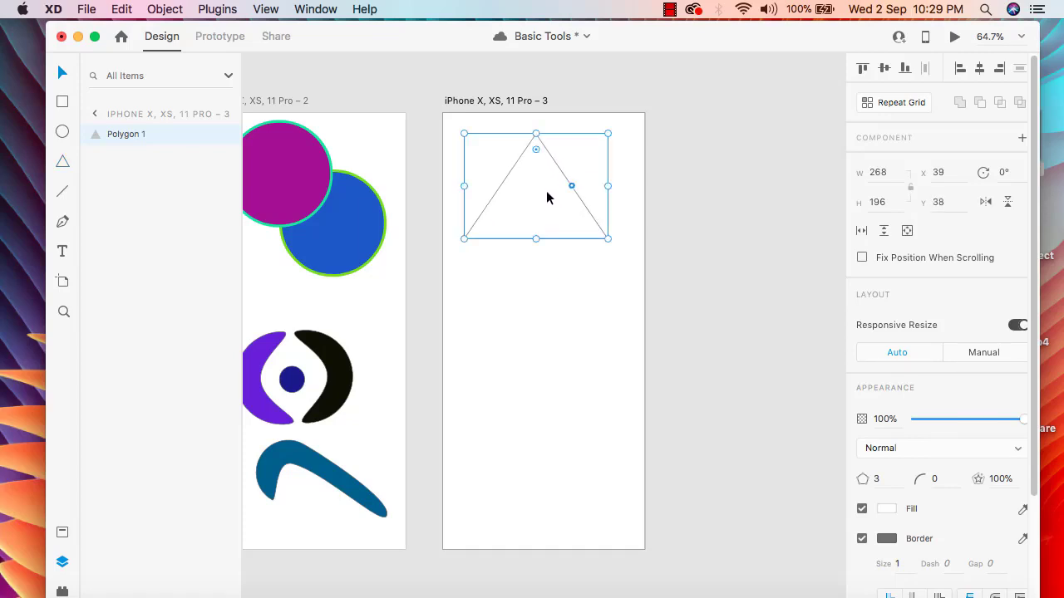
Pull the triangle's sides inward to give it a star ratio of about 65%.
click(572, 354)
click(546, 238)
mouse_move(571, 191)
mouse_down()
mouse_move(539, 196)
mouse_move(549, 205)
mouse_move(596, 191)
mouse_move(559, 196)
mouse_up()
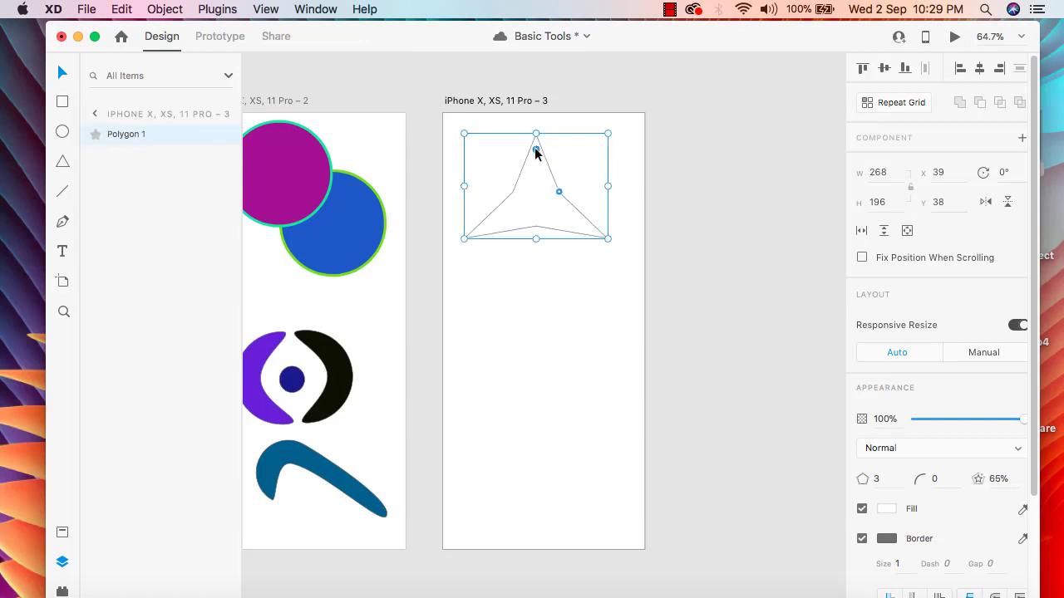
Rotate the three-pointed star by about -1° and round its corners to a radius of about 25.
mouse_move(536, 151)
mouse_down()
mouse_move(535, 194)
mouse_move(537, 138)
mouse_up()
mouse_move(542, 204)
mouse_down()
mouse_move(546, 216)
mouse_move(541, 201)
mouse_up()
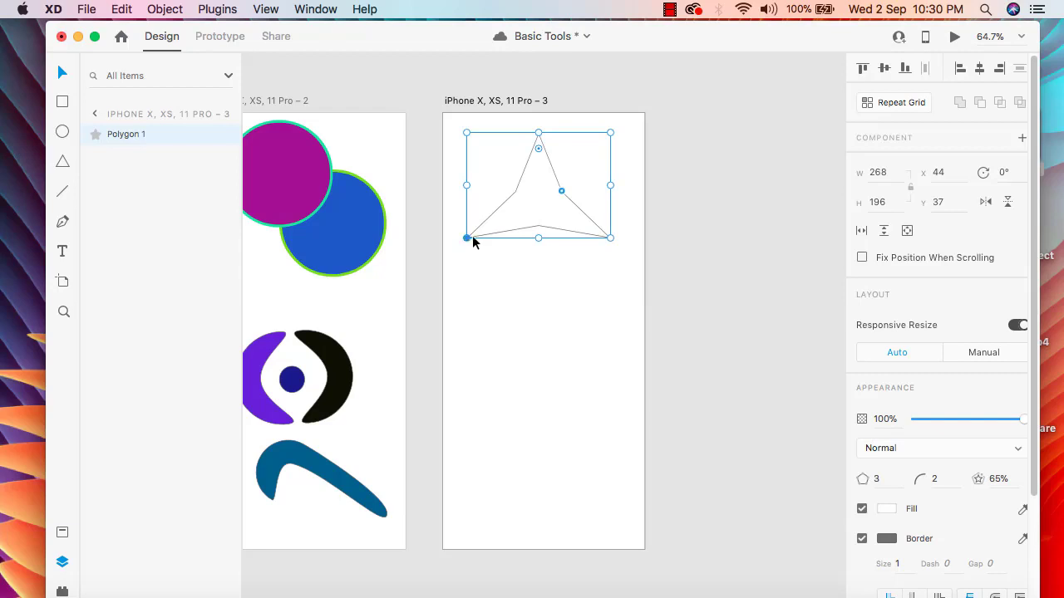
mouse_move(616, 241)
mouse_down()
mouse_move(610, 290)
mouse_move(628, 247)
mouse_up()
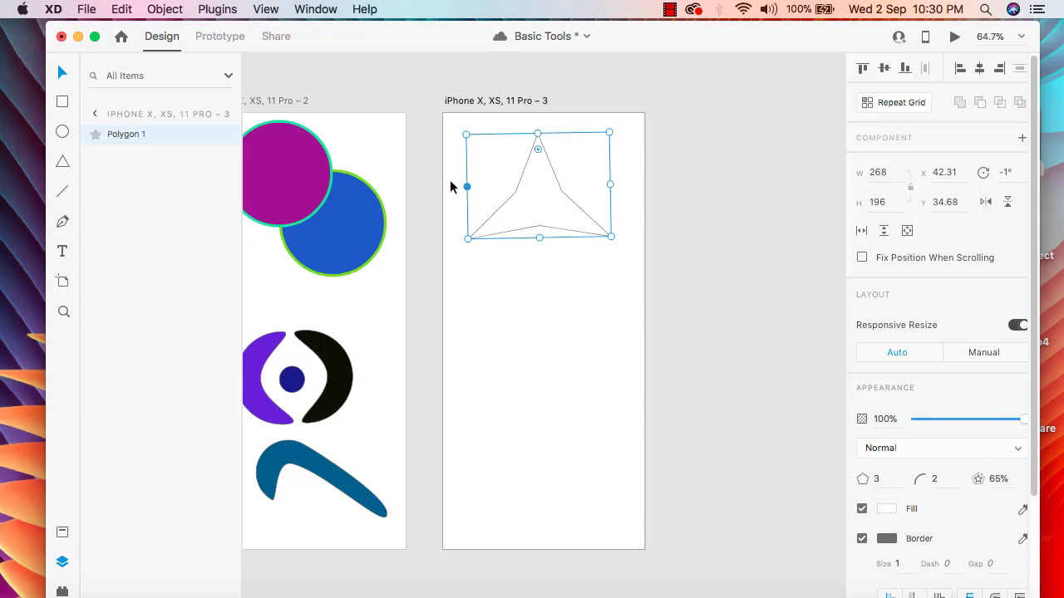
click(534, 304)
click(549, 220)
drag(538, 150, 538, 170)
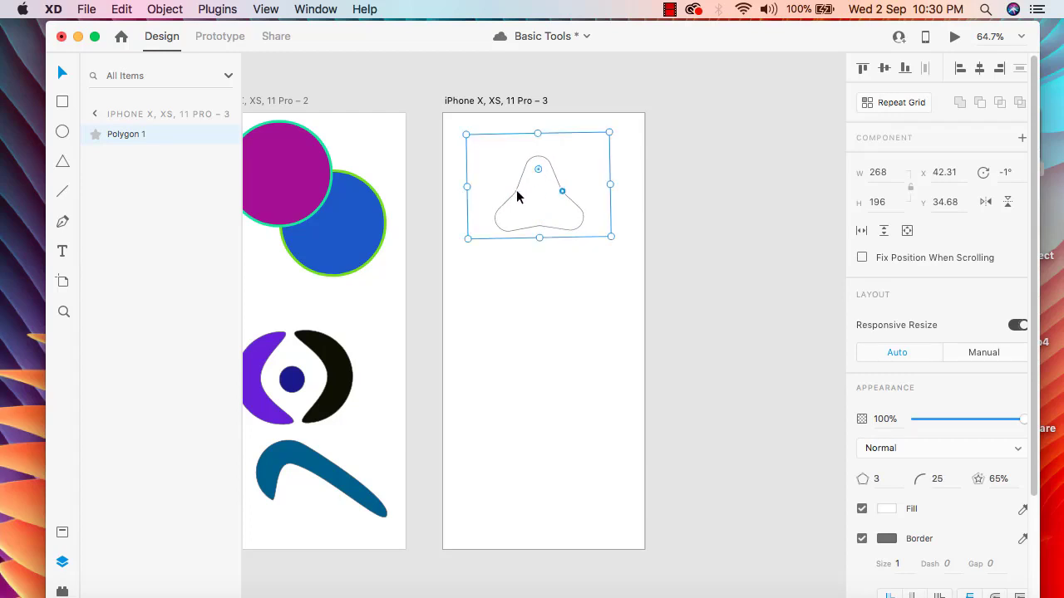
Convert the rounded star to an editable path, add an anchor point on its upper right edge and pull it outward into a beak.
double_click(515, 190)
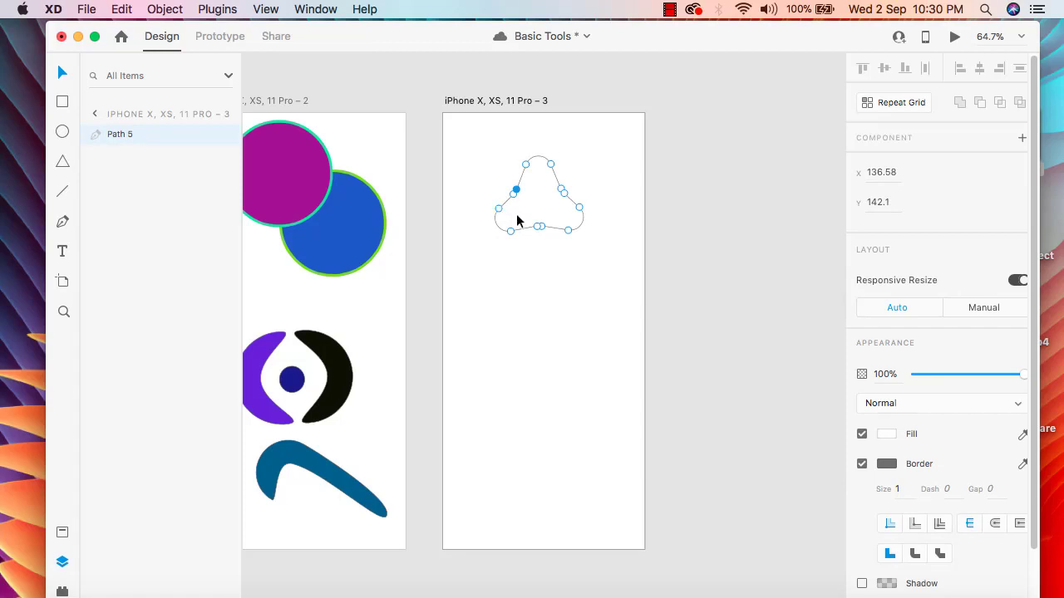
click(560, 186)
click(556, 178)
drag(555, 180, 577, 163)
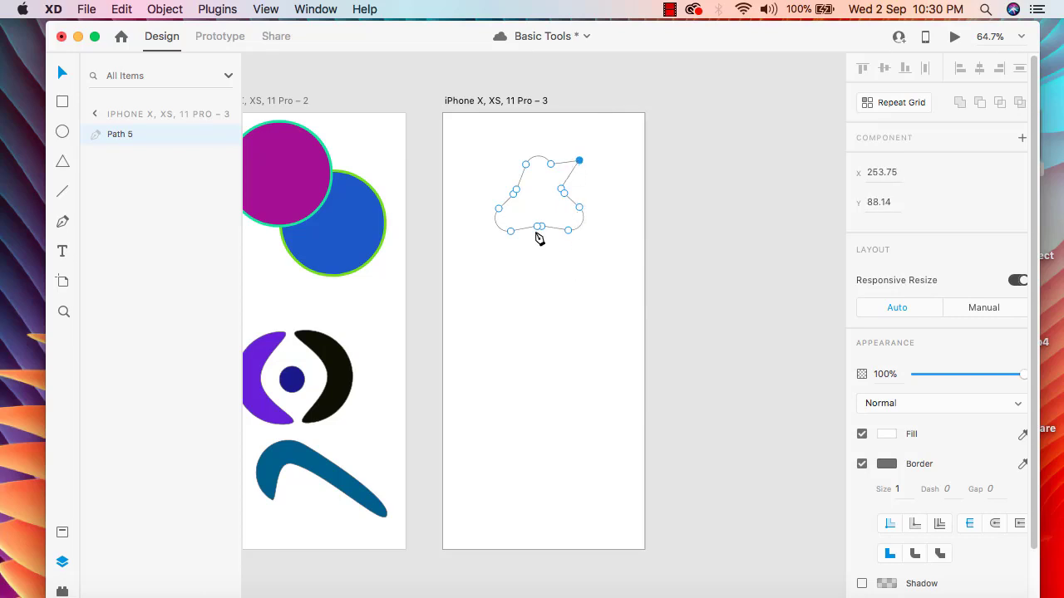
Shift the path's left inner anchor point slightly right and pull the lower middle point down to about X 173, Y 268.
drag(516, 192, 536, 258)
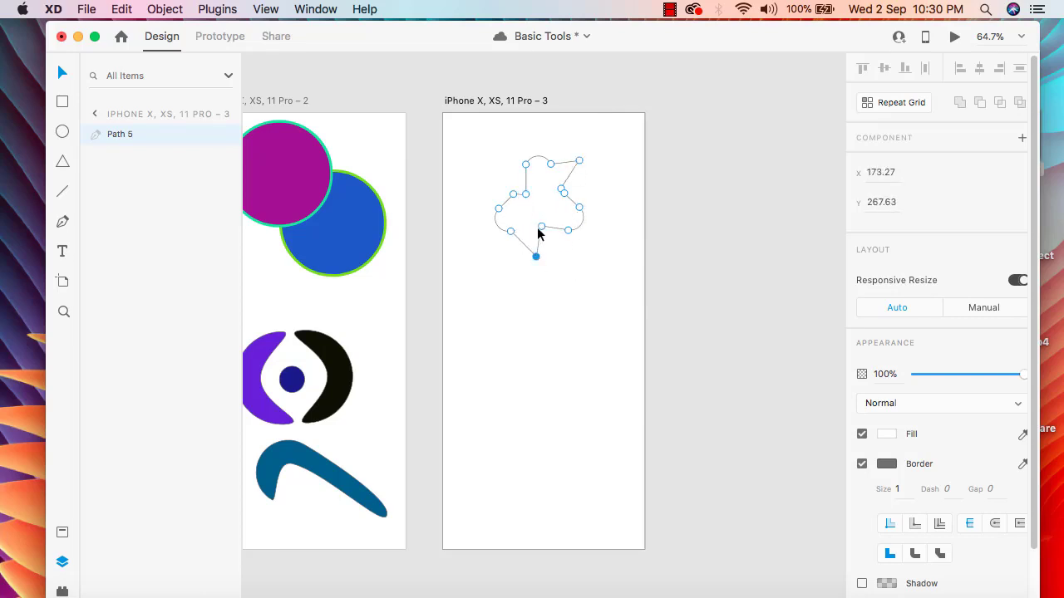
click(568, 270)
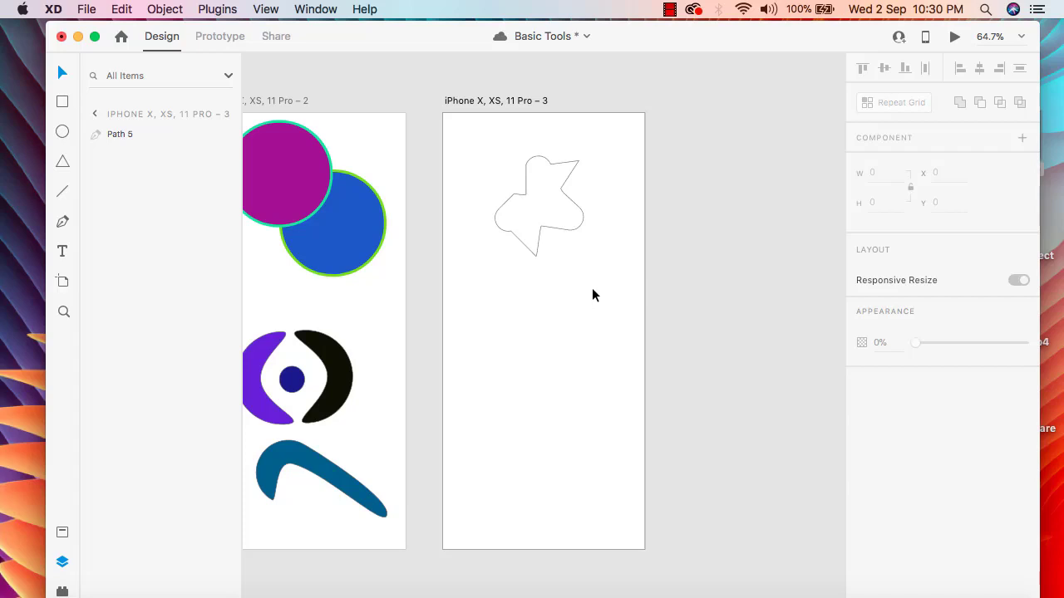
click(569, 218)
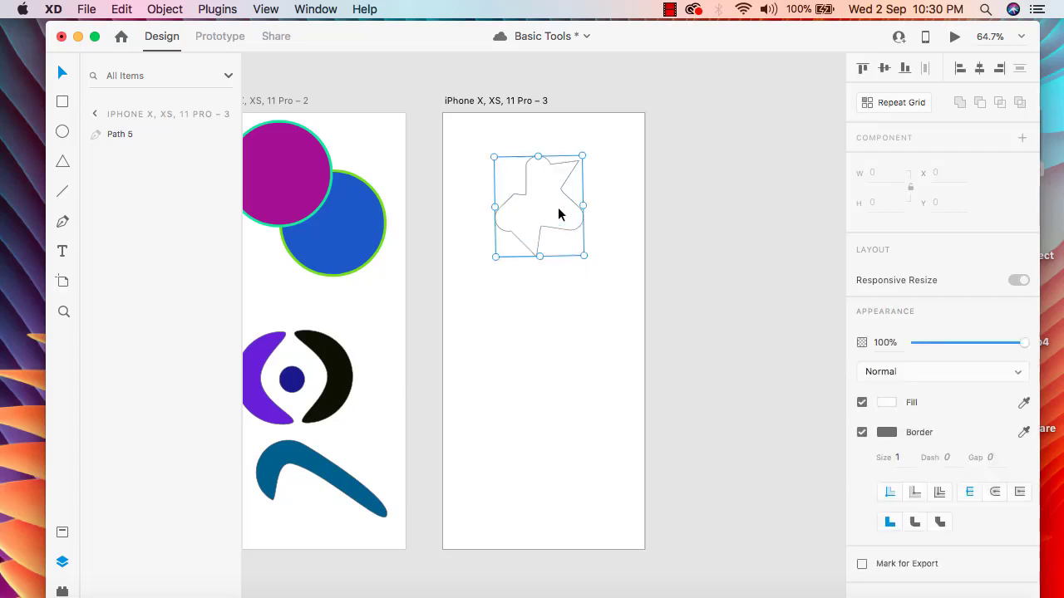
click(568, 285)
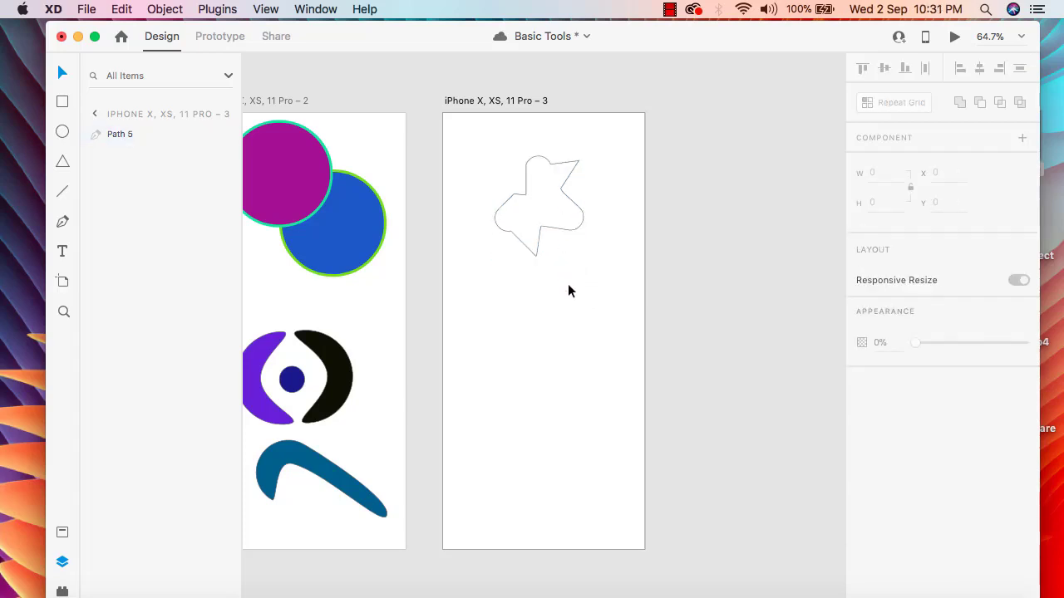
Draw a circle about 9 × 9 inside the bird's beak as its eye.
click(61, 133)
drag(564, 165, 570, 170)
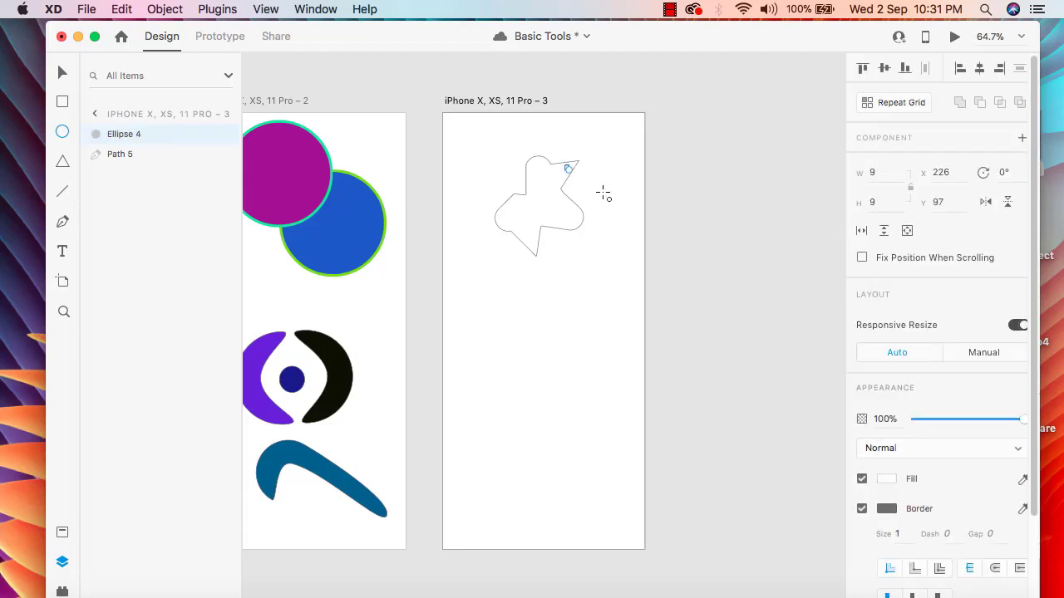
click(562, 177)
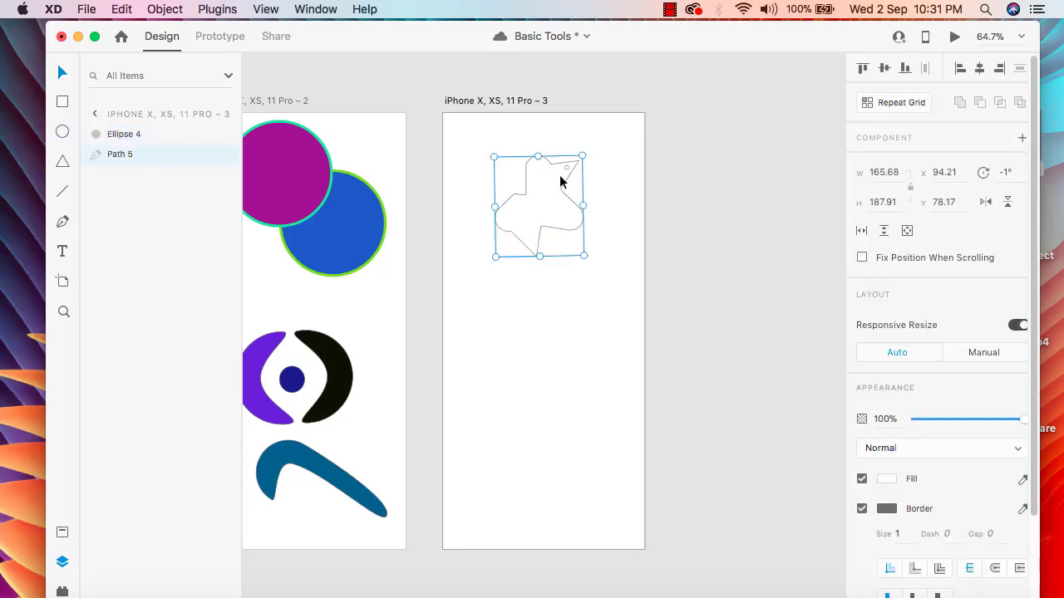
Fill the bird's eye circle with a solid blue-violet colour.
click(568, 168)
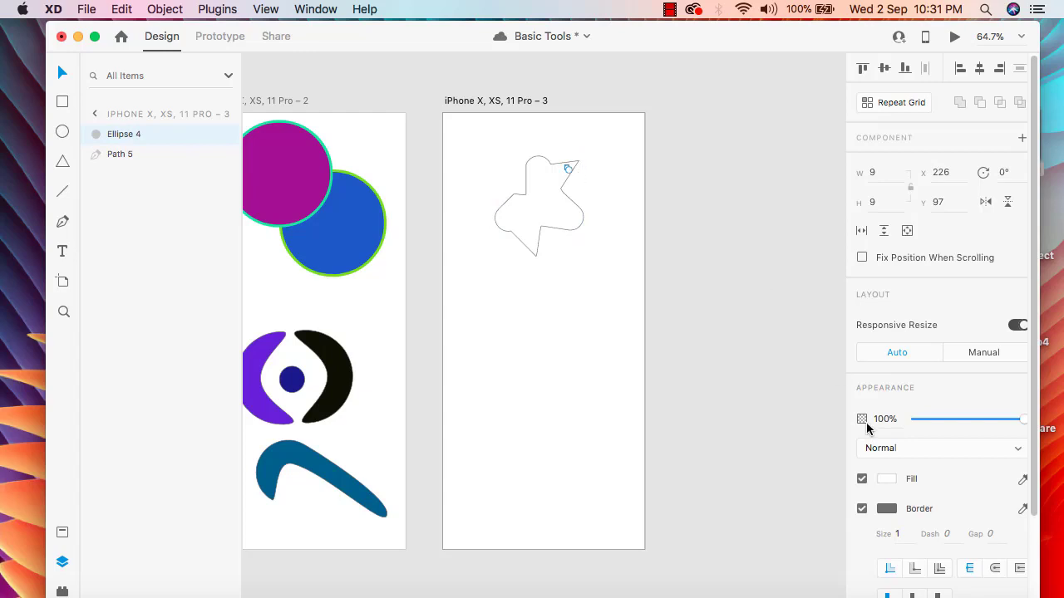
click(886, 509)
click(886, 480)
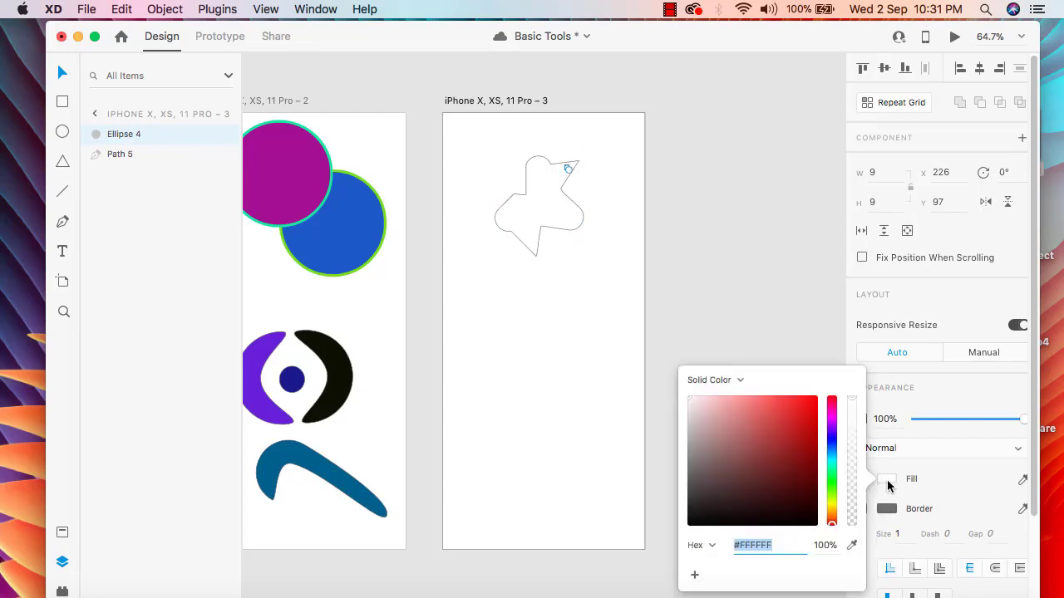
click(832, 434)
click(806, 416)
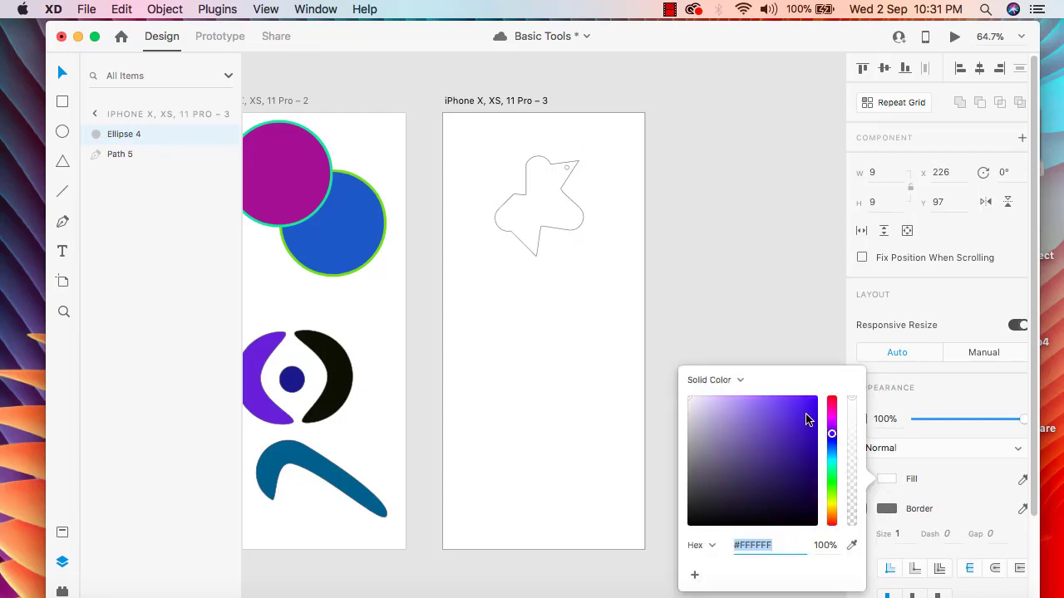
click(777, 292)
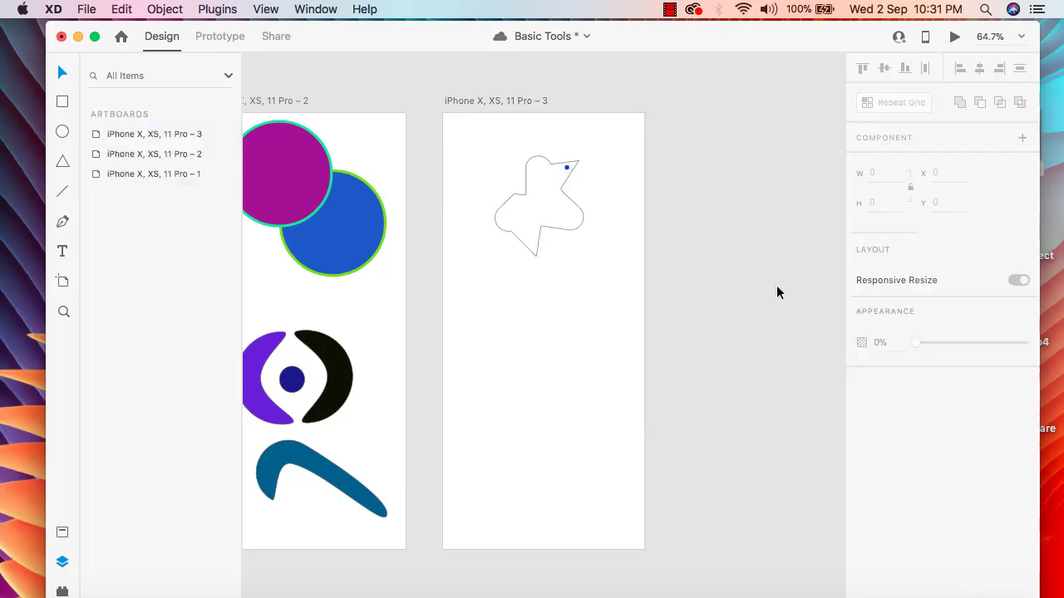
Set the eye circle's width and height to 12.
click(566, 167)
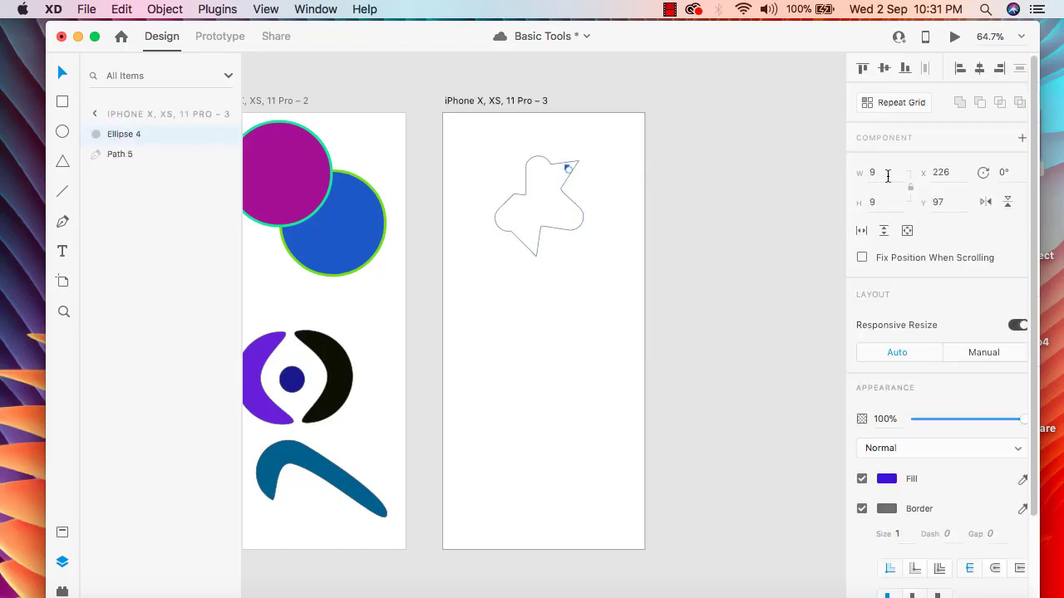
click(881, 173)
click(873, 197)
text(12)
click(731, 239)
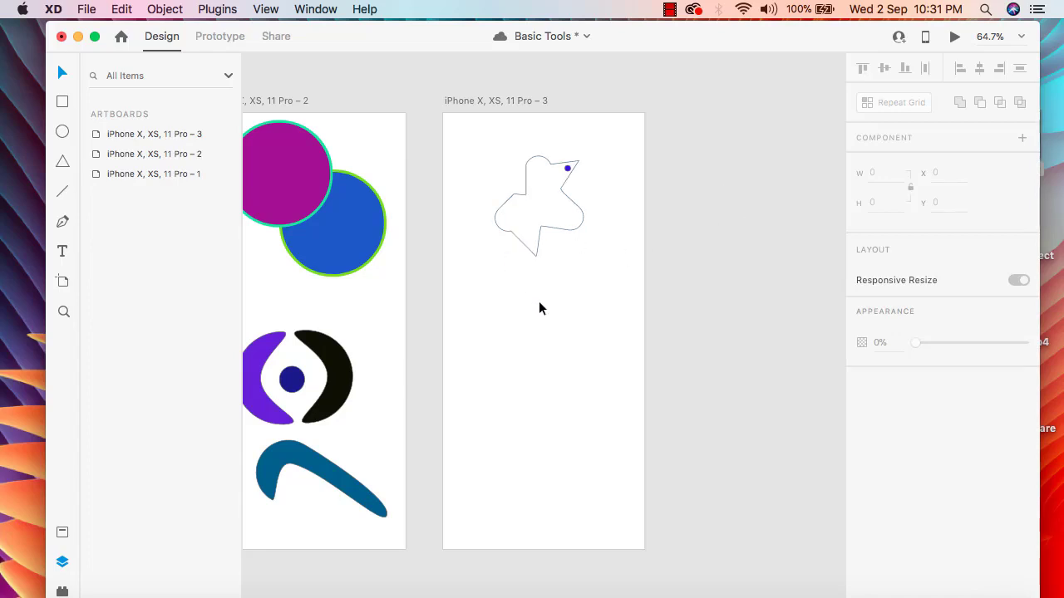
Fill the bird-shaped path with the dark navy colour #120C50.
click(549, 219)
double_click(547, 212)
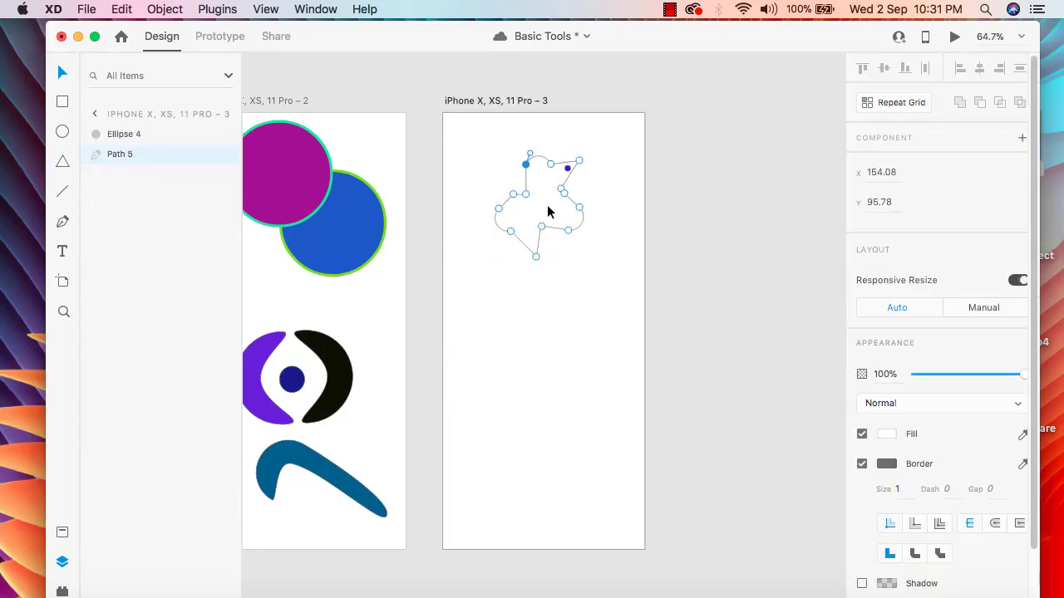
click(886, 434)
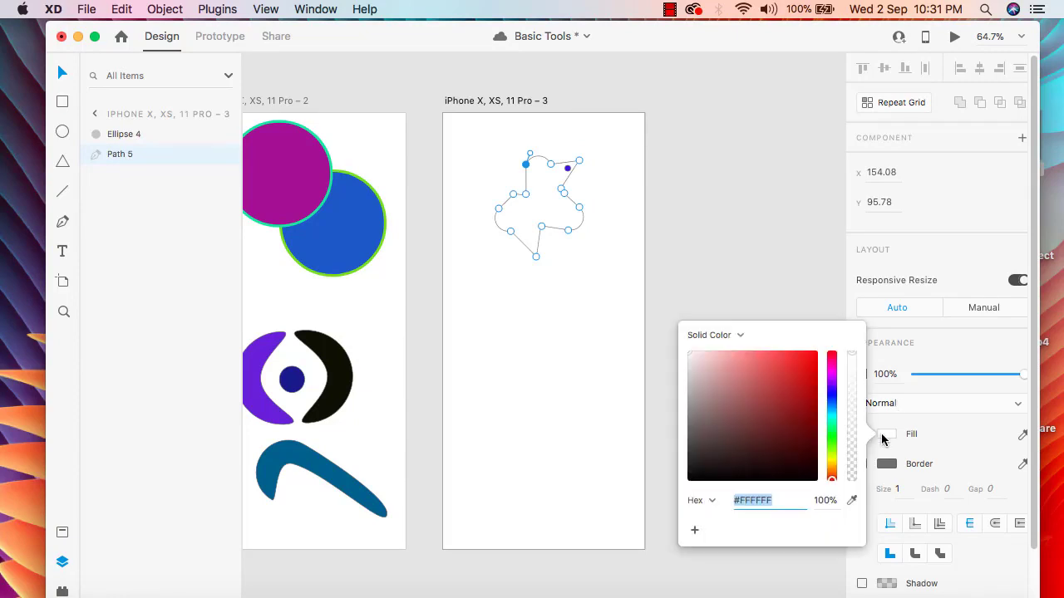
click(831, 395)
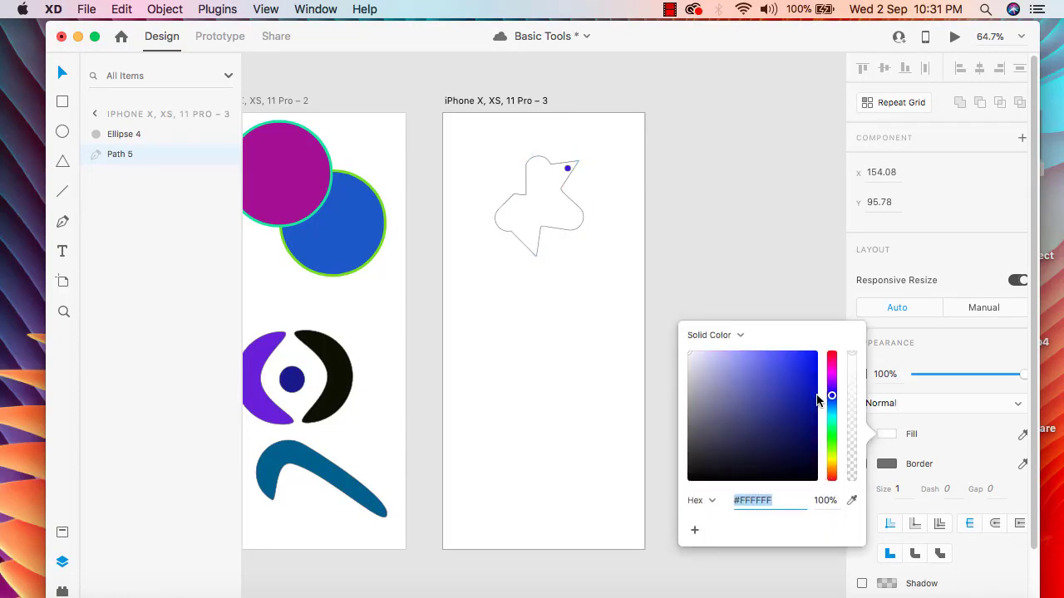
click(792, 371)
drag(791, 371, 832, 392)
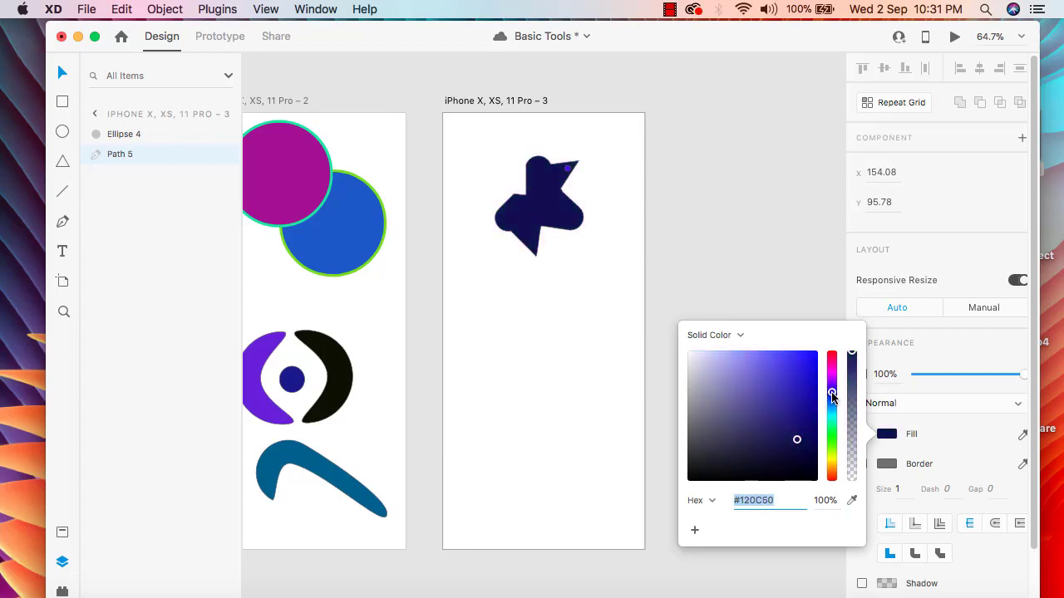
click(773, 267)
click(772, 264)
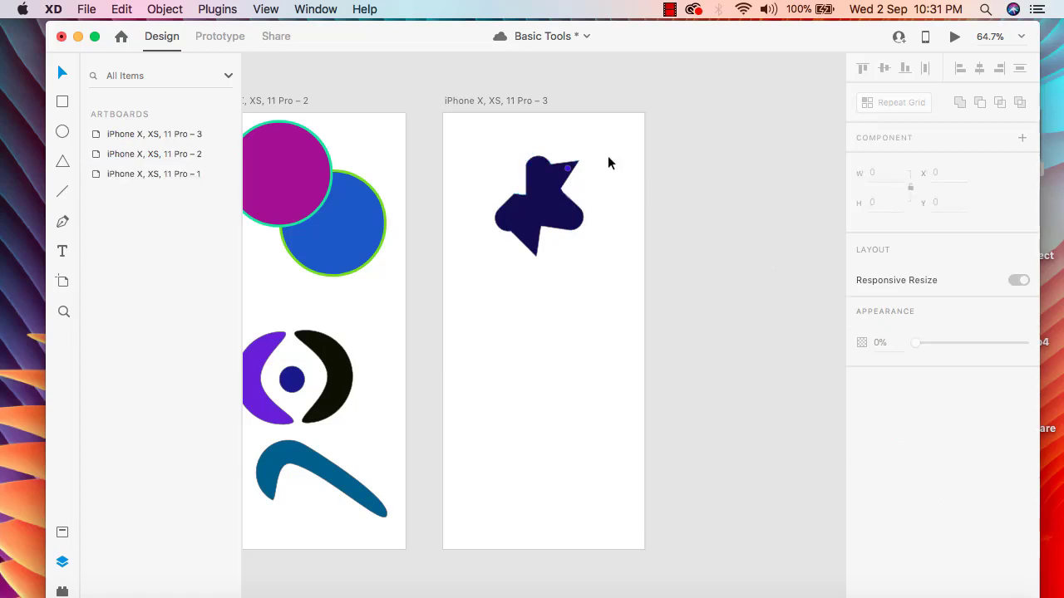
Change the eye circle's fill to white so it contrasts with the navy bird.
click(570, 169)
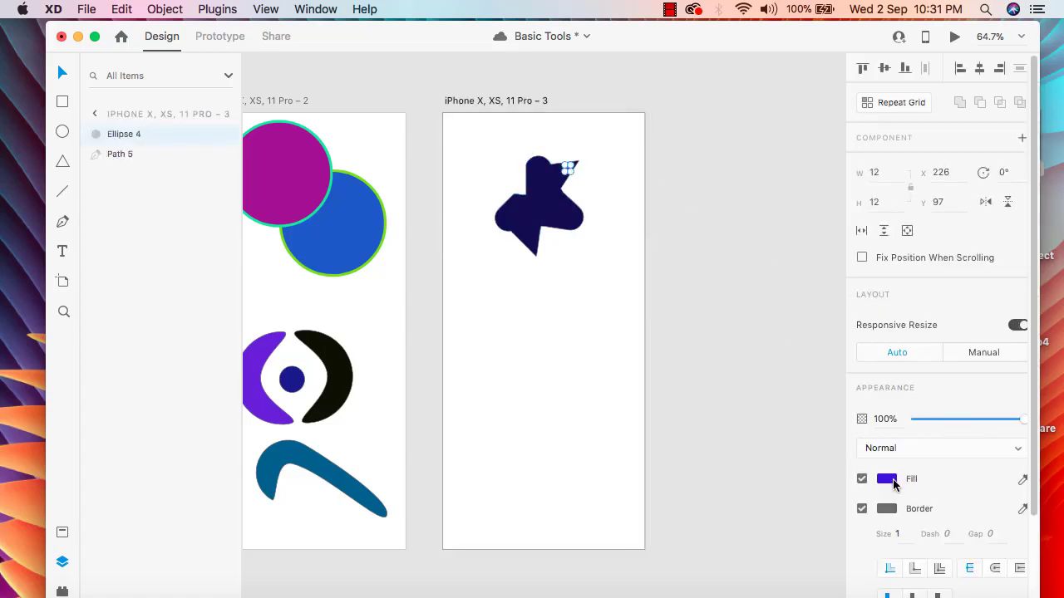
click(889, 481)
click(763, 261)
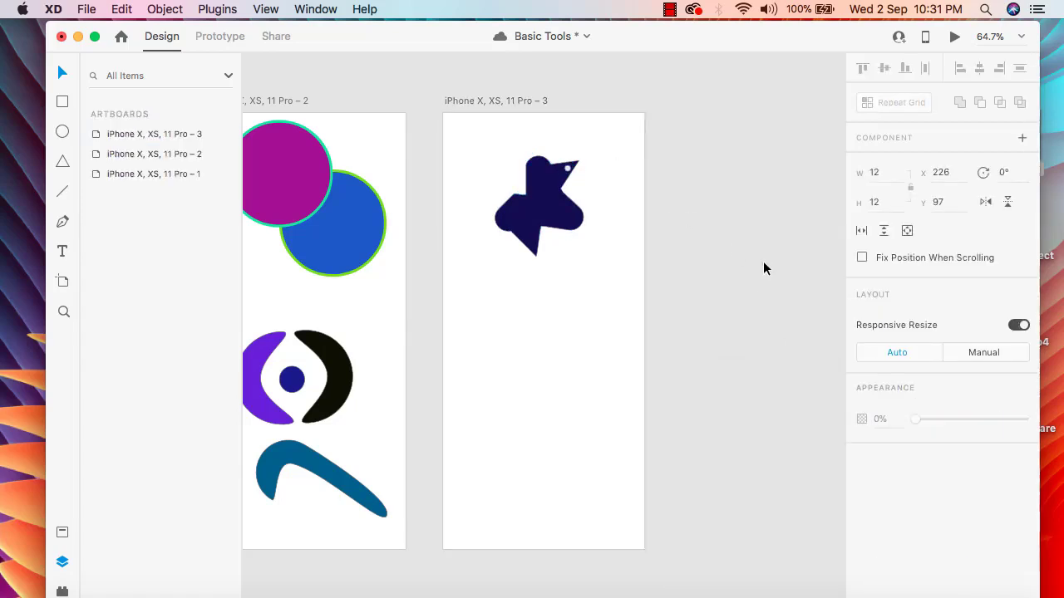
click(477, 361)
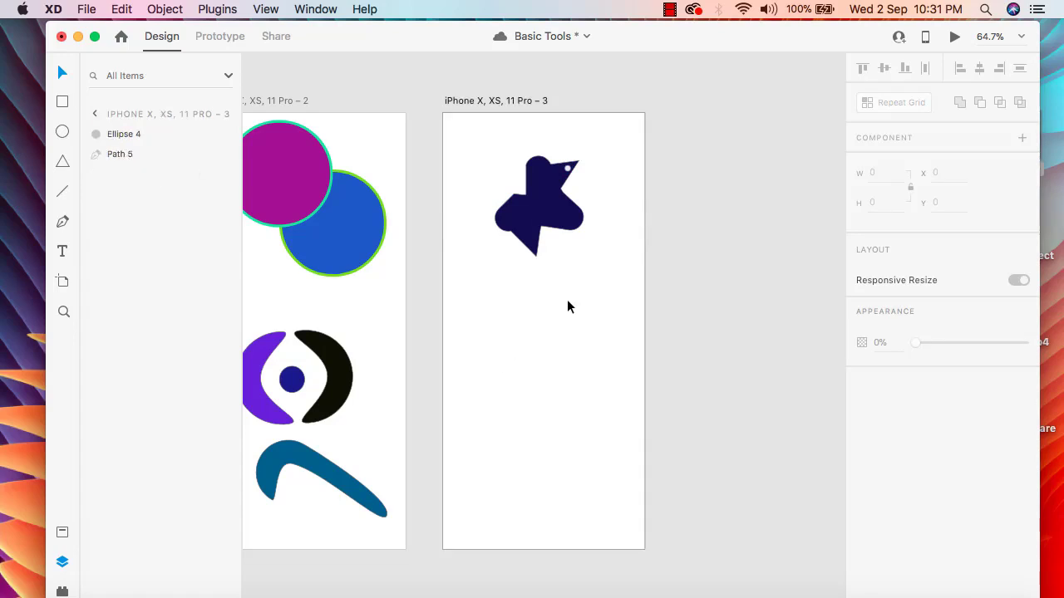
click(527, 196)
click(582, 321)
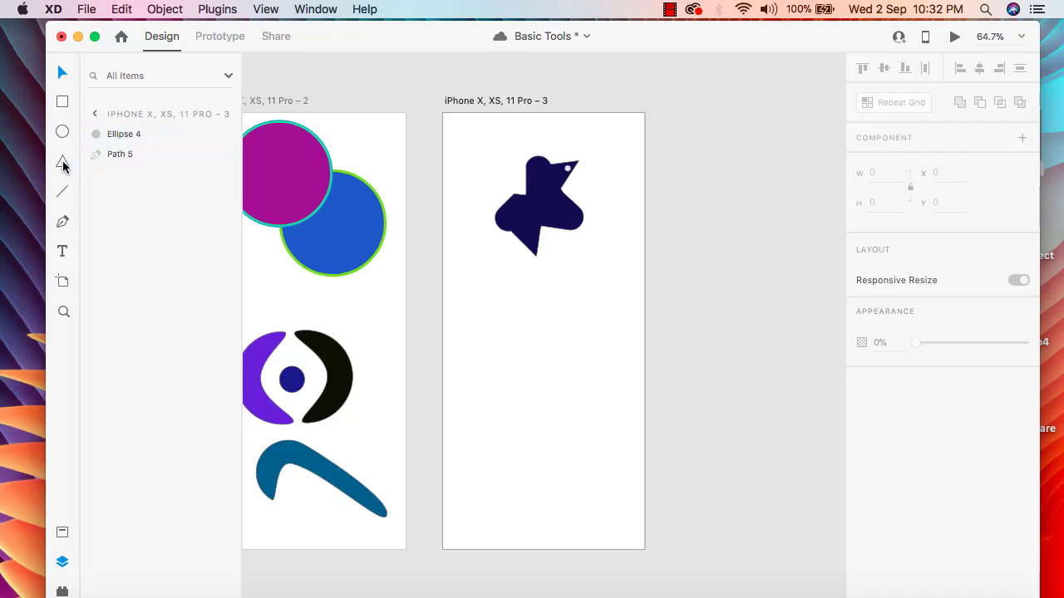
Group the eye circle and the bird-shaped path into one object.
drag(589, 278, 501, 154)
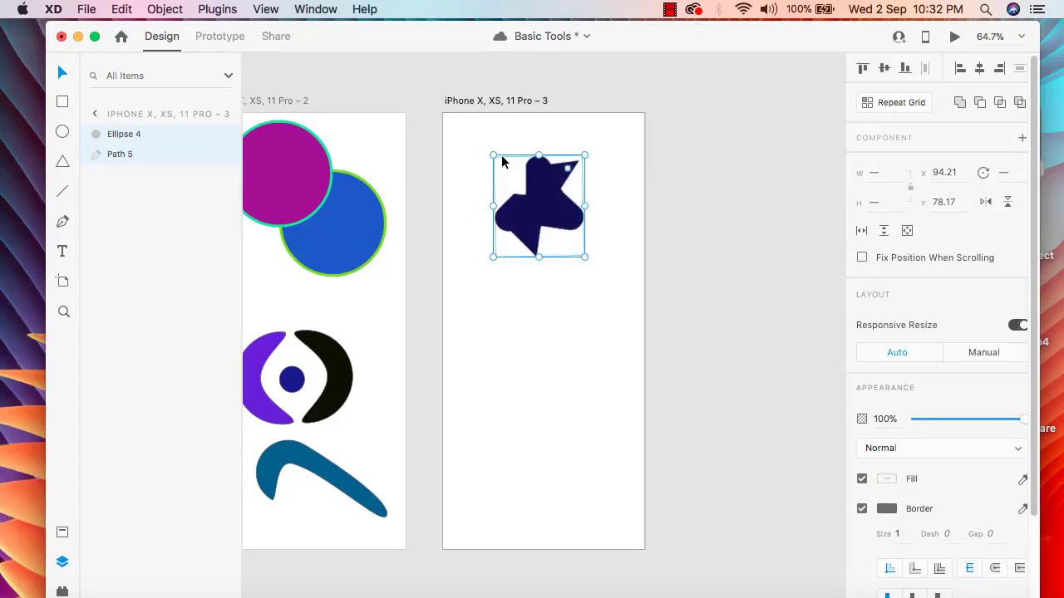
right_click(532, 206)
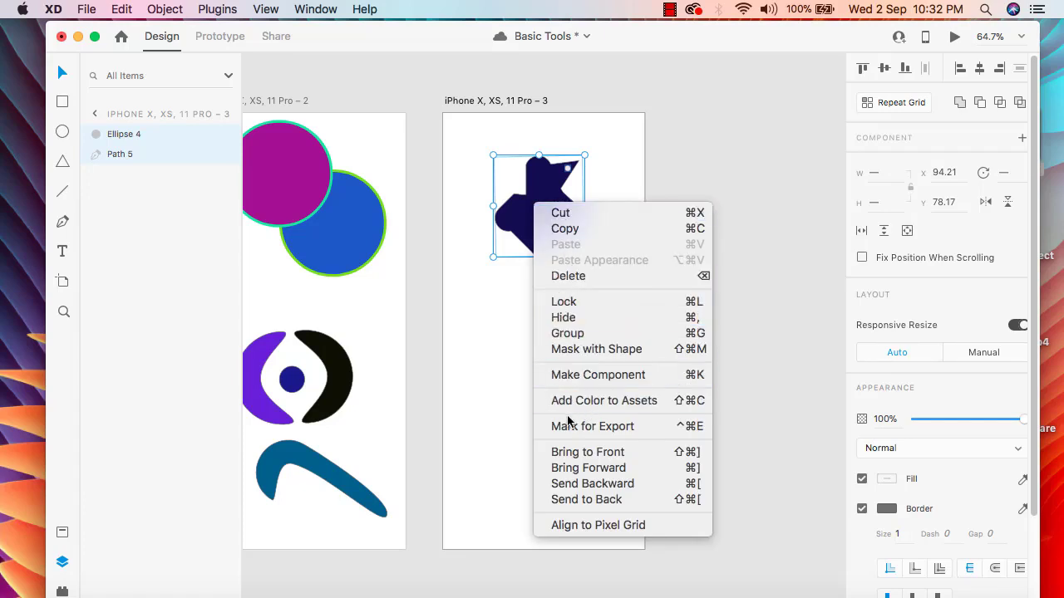
click(607, 335)
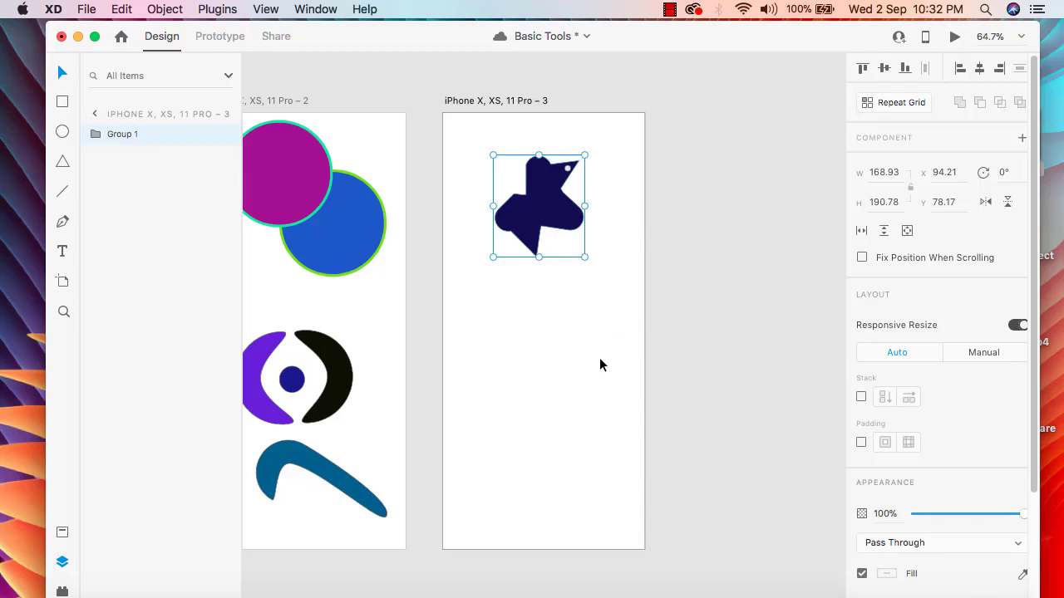
click(599, 363)
click(554, 199)
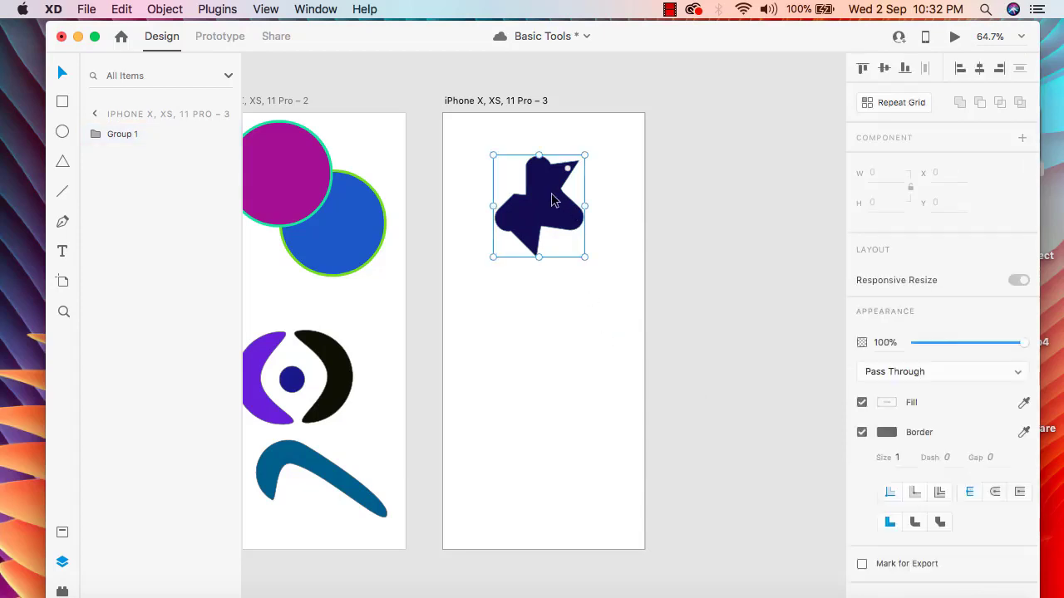
Turn the bird group into a repeat grid and extend it to about 408 high and 205 wide.
click(908, 108)
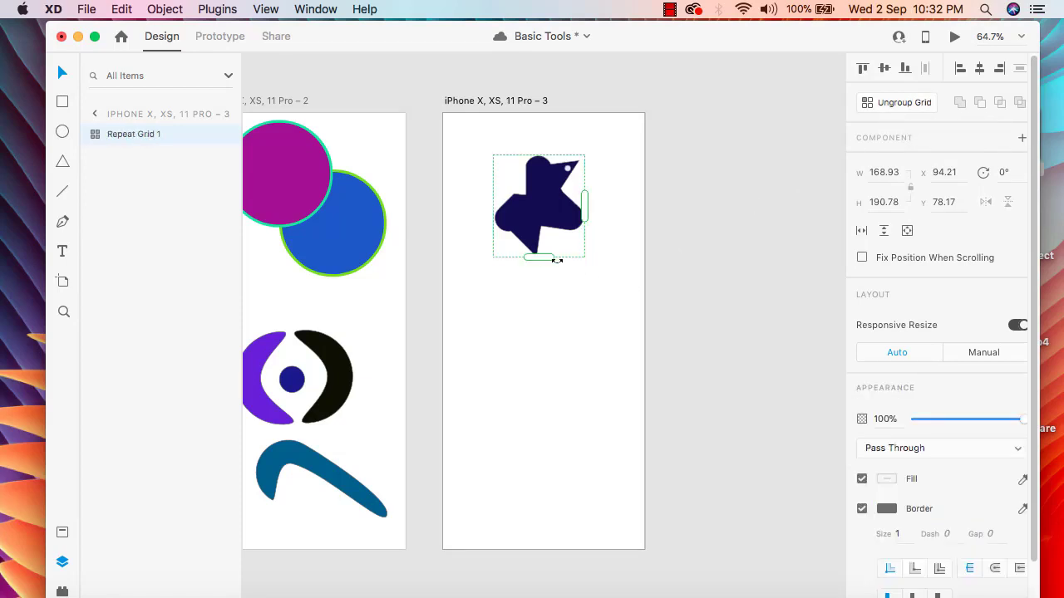
drag(539, 258, 563, 376)
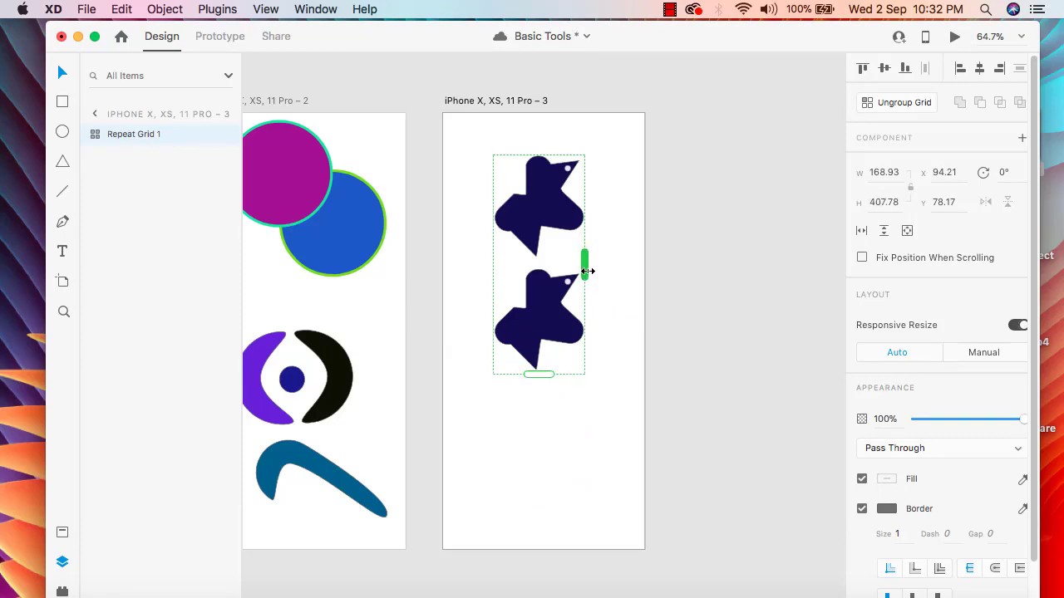
drag(587, 271, 603, 289)
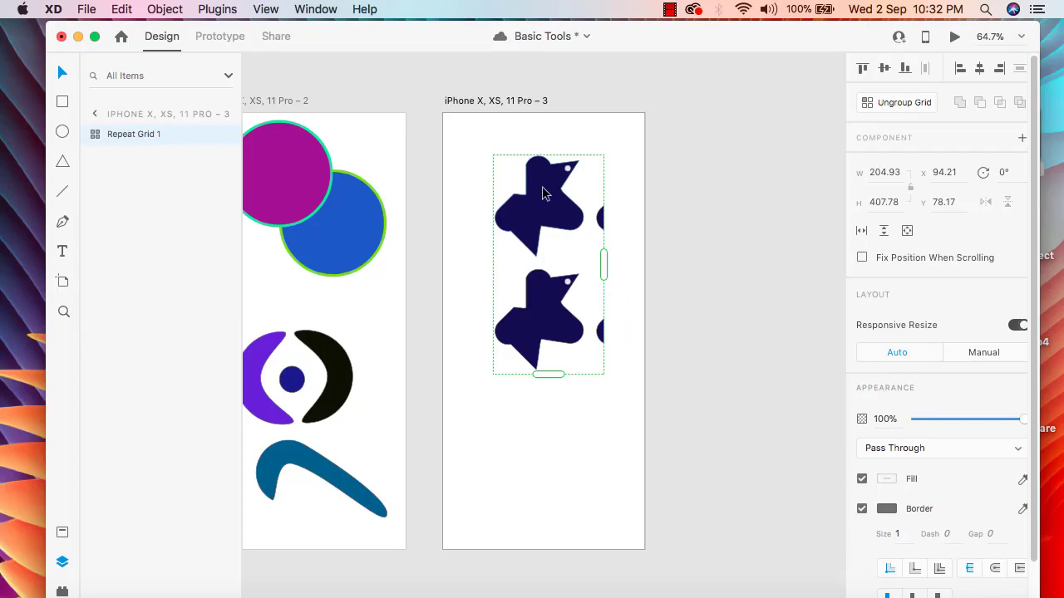
Move the bird repeat grid to the artboard's upper-left area and widen it to about 363 for two full columns.
click(571, 562)
click(563, 286)
drag(545, 210, 497, 178)
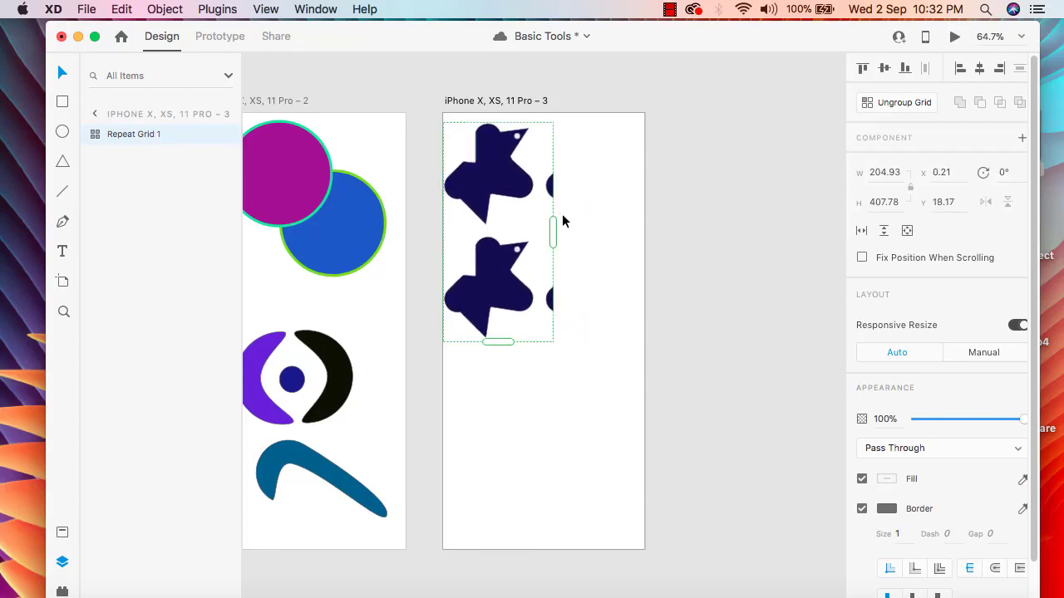
drag(554, 230, 637, 232)
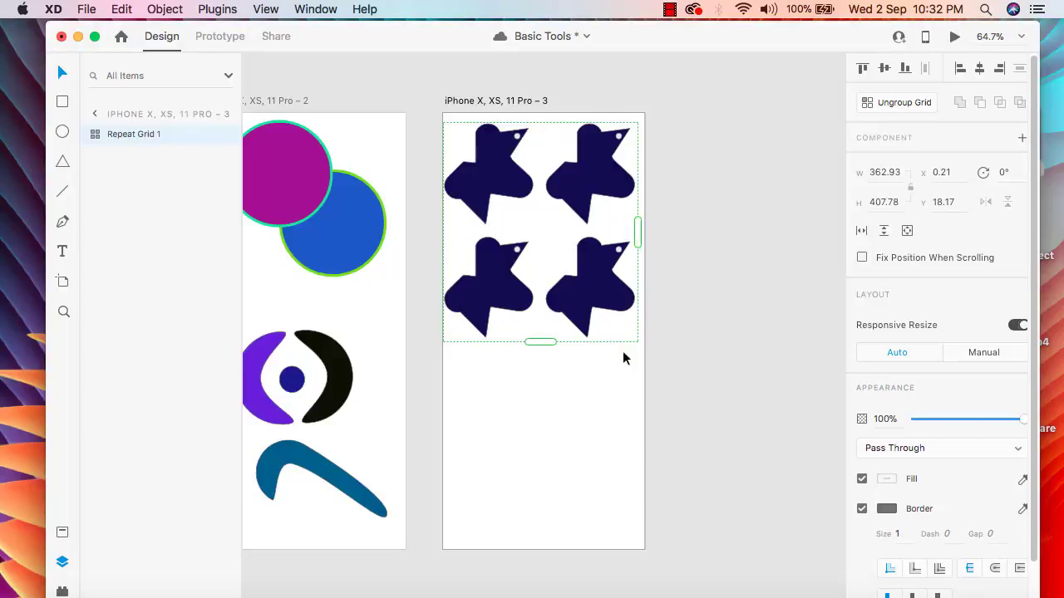
click(603, 391)
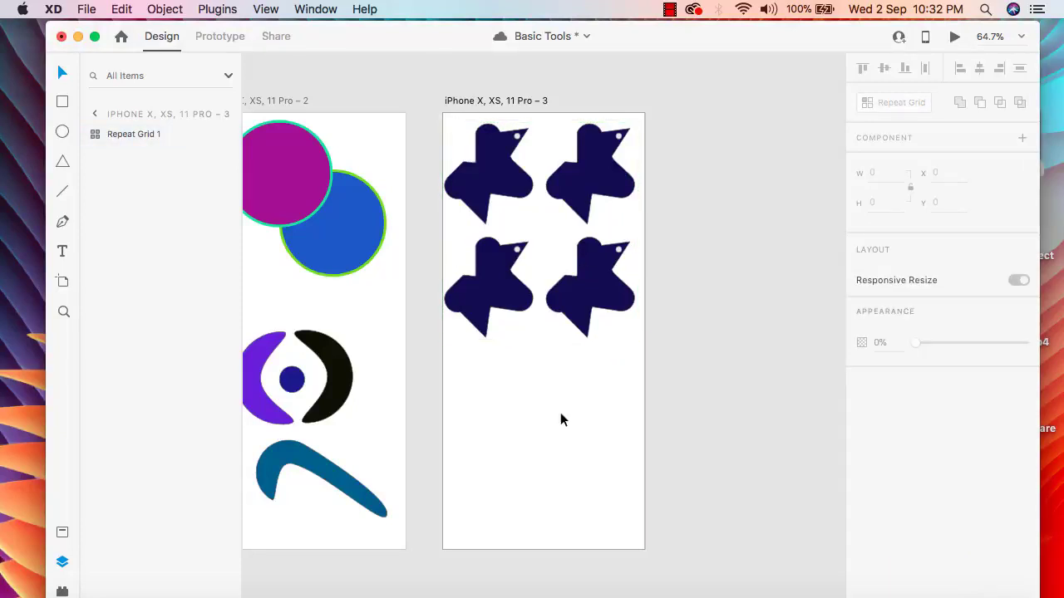
Draw a triangle about 202 wide and 154 high with the Polygon tool below the bird grid.
click(67, 165)
drag(474, 371, 584, 453)
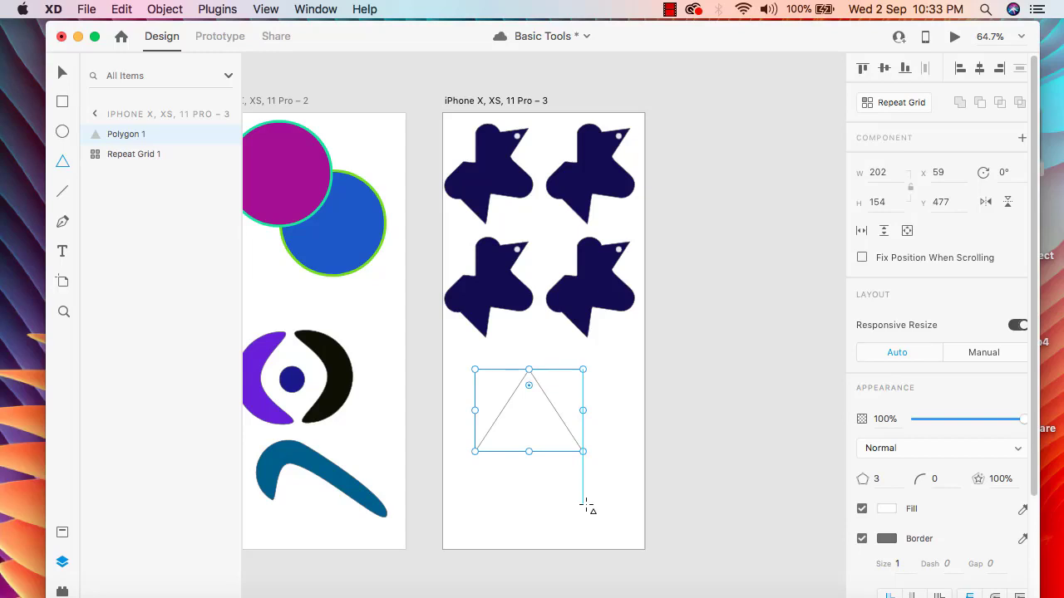
key(v)
click(558, 489)
click(548, 426)
scroll(971, 469, down, 1)
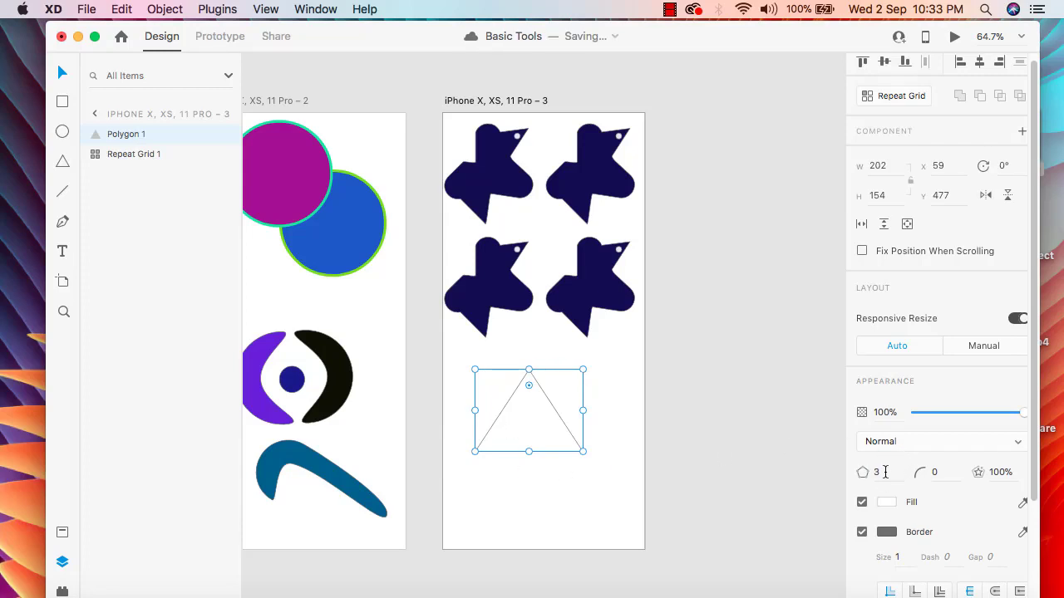
click(721, 463)
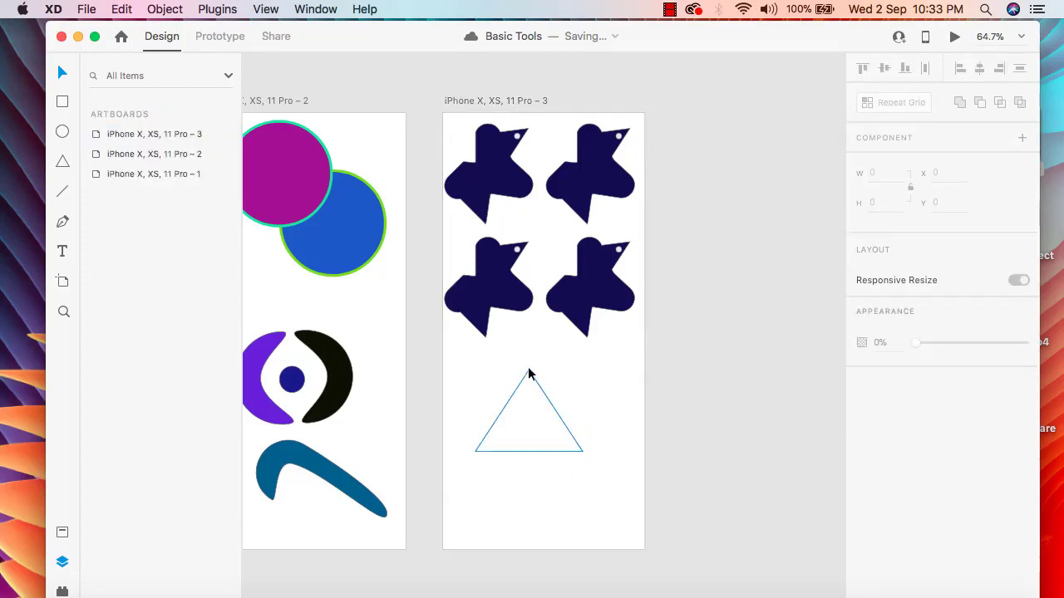
Set the triangle's corner count to 5 to make a pentagon.
click(585, 450)
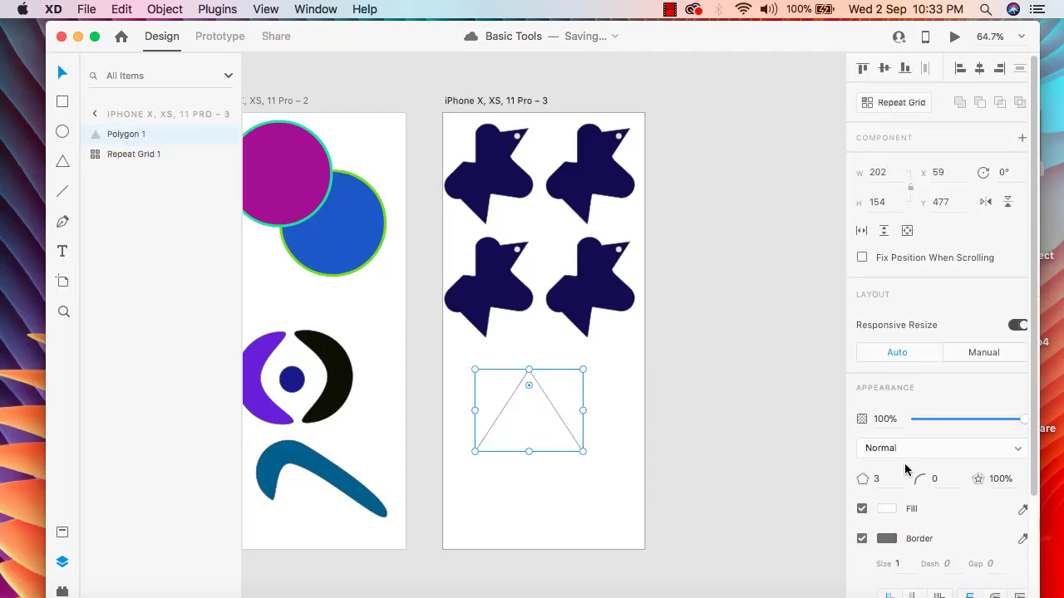
click(888, 479)
text(5)
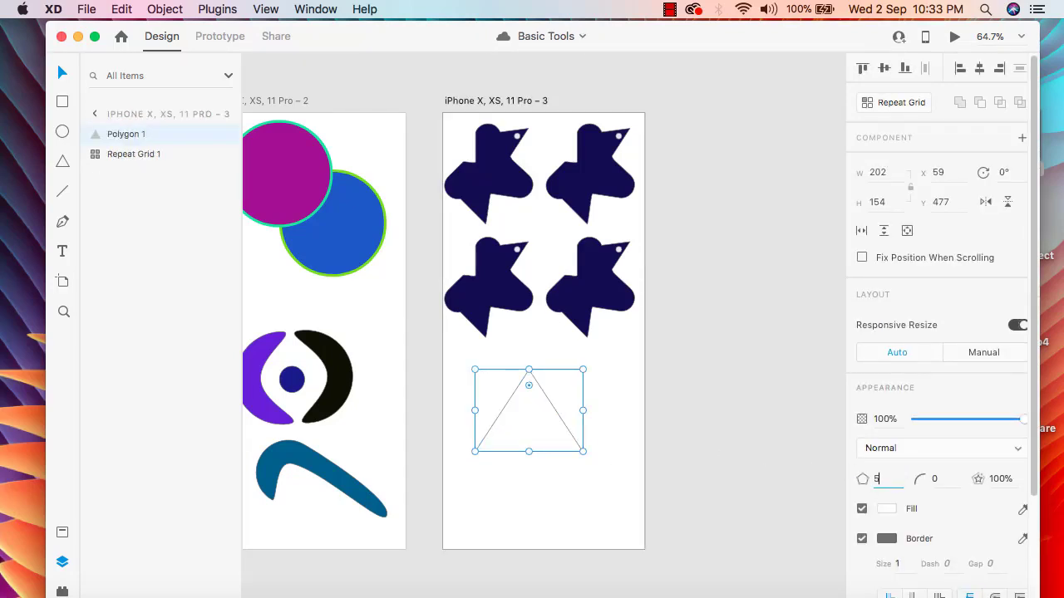
key(Return)
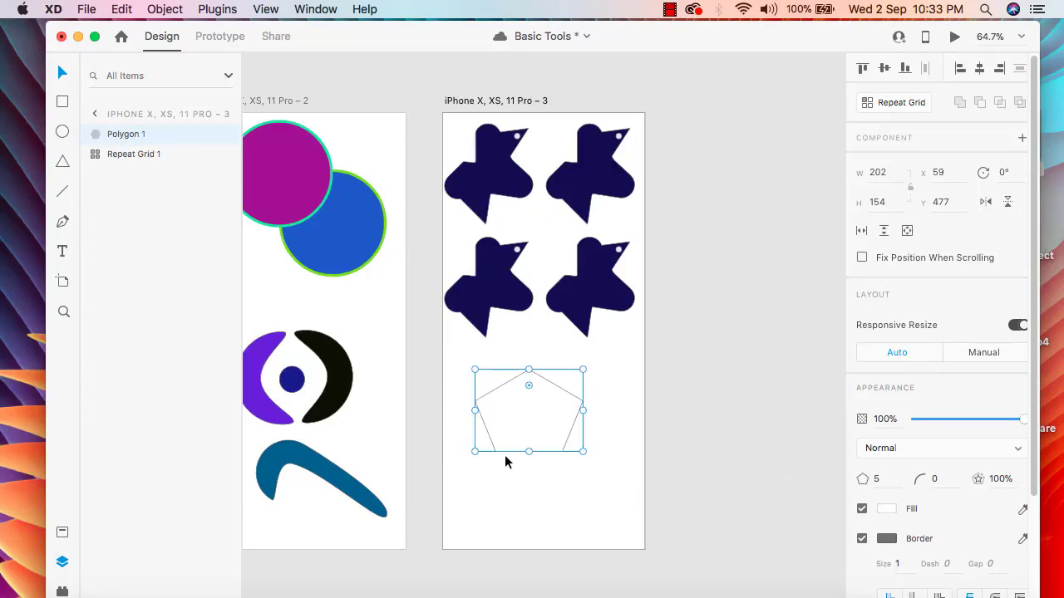
click(741, 430)
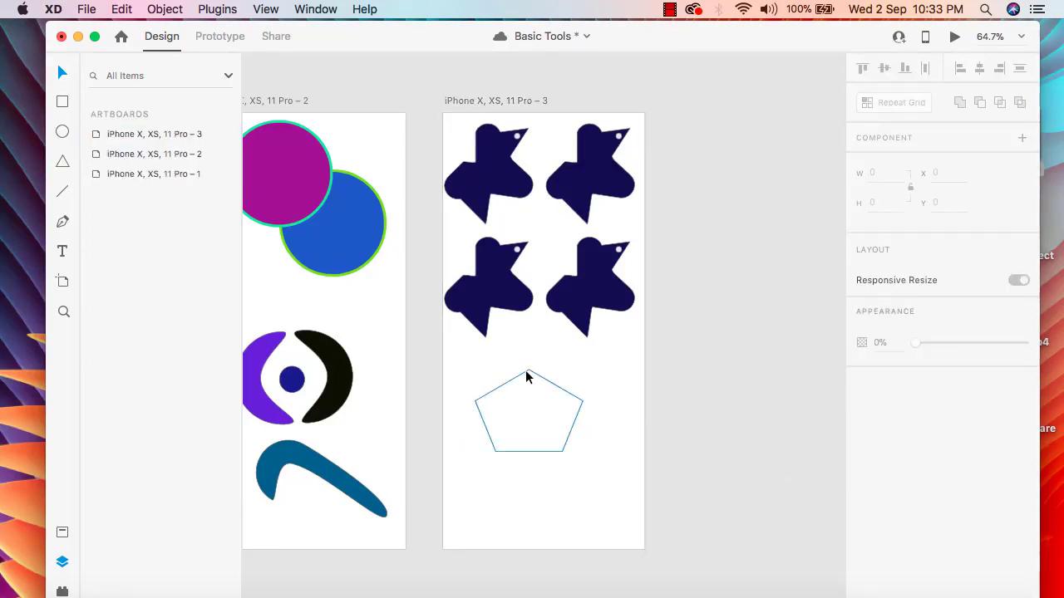
Set the polygon's corner count to 6 to make a hexagon.
click(552, 416)
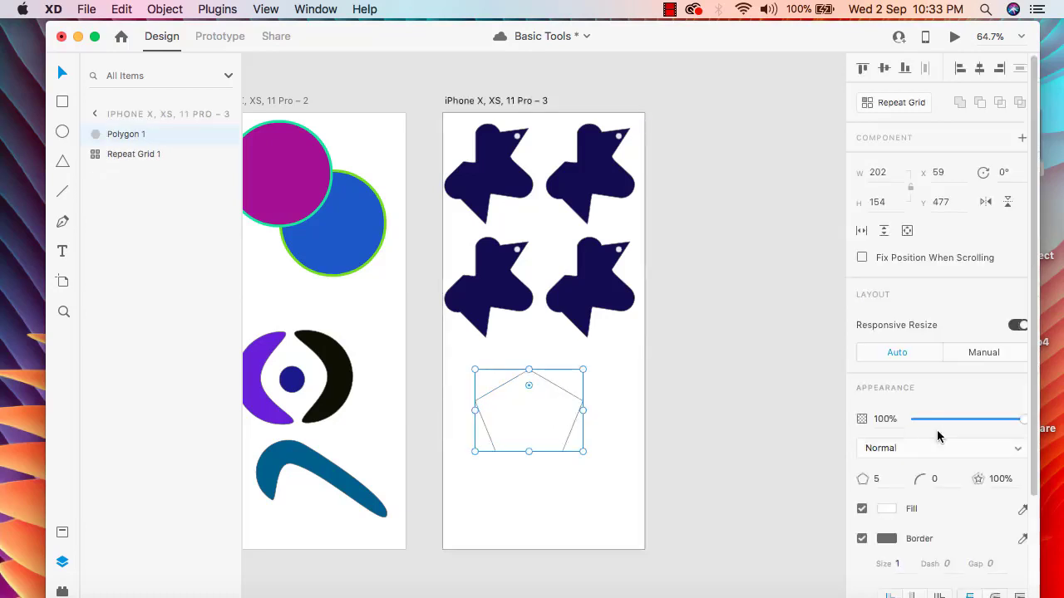
click(889, 478)
key(BackSpace)
text(6)
click(749, 428)
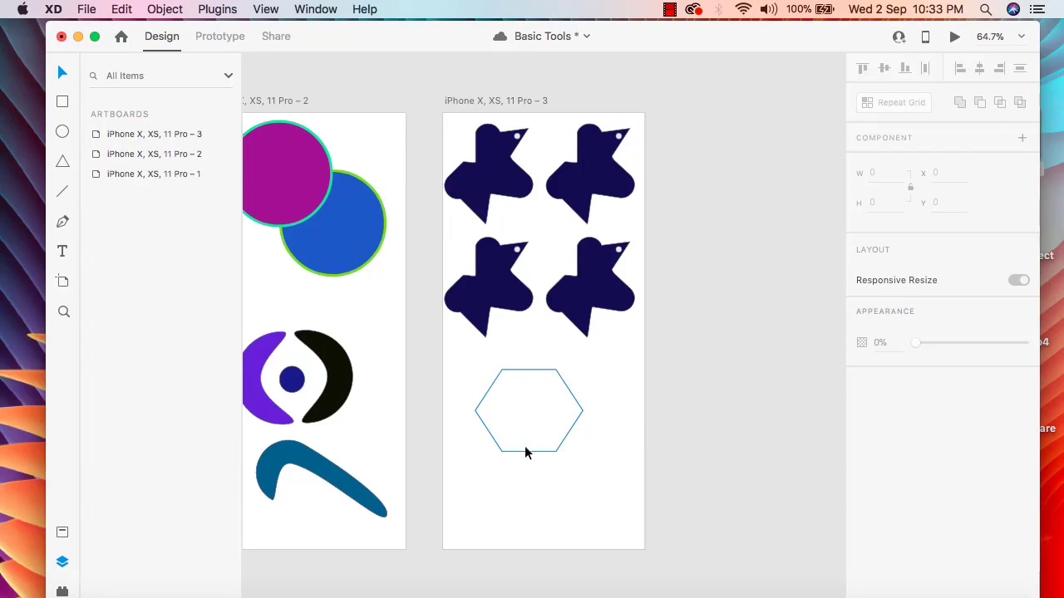
Set the hexagon's corner radius to 20.
click(546, 403)
click(945, 479)
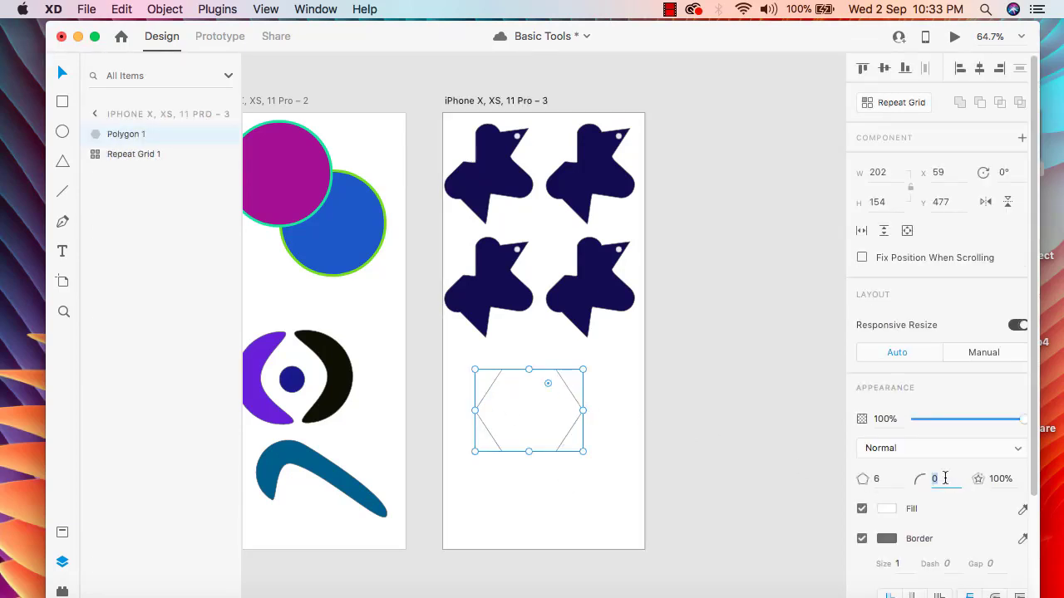
key(BackSpace)
text(20)
key(Return)
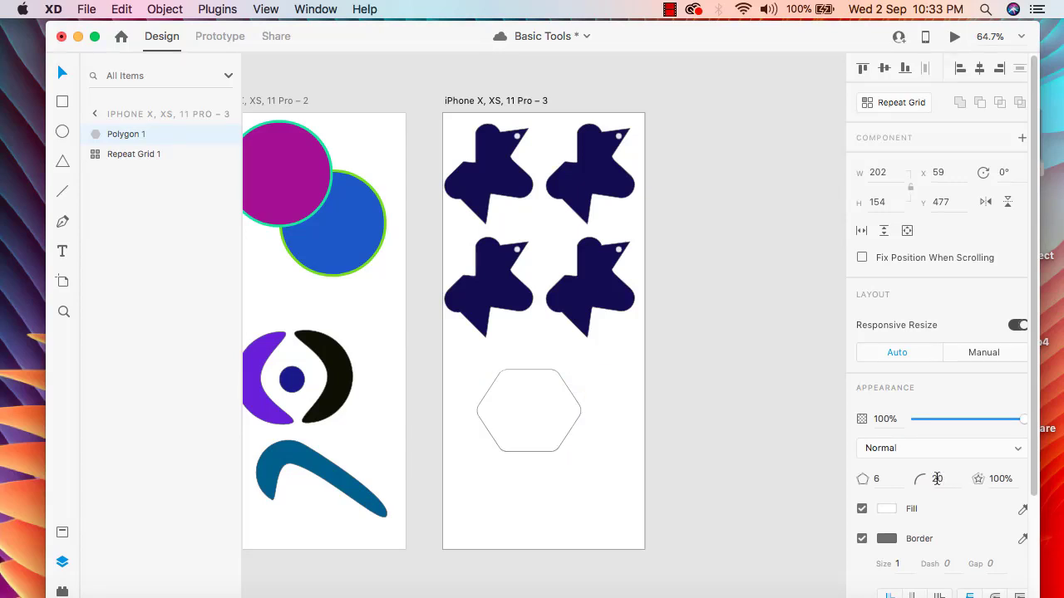
click(774, 464)
Set the hexagon's corner radius to 90.
click(555, 432)
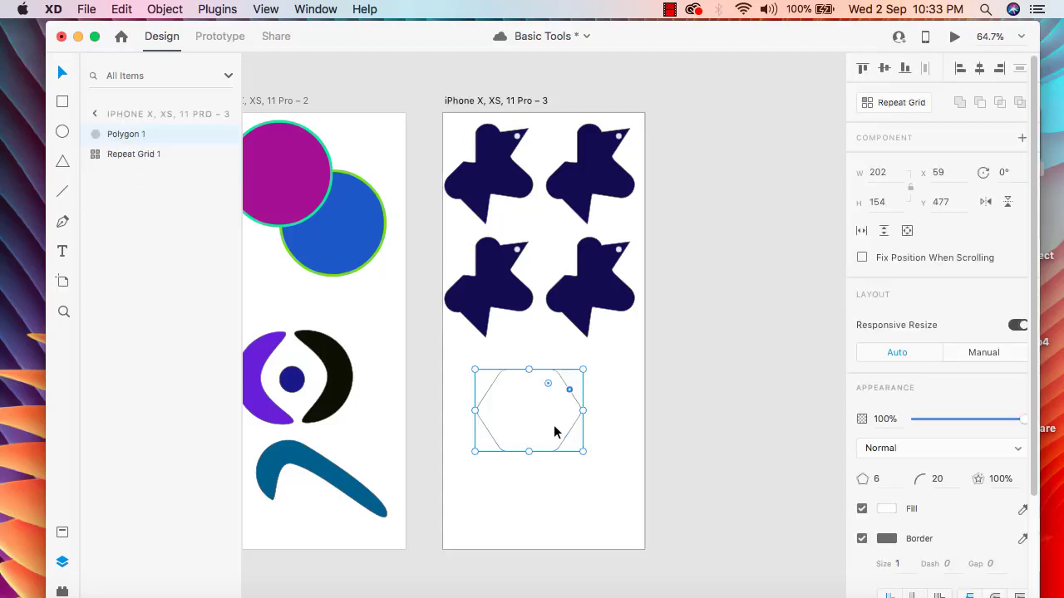
click(939, 481)
click(943, 478)
double_click(942, 479)
text(90)
key(Return)
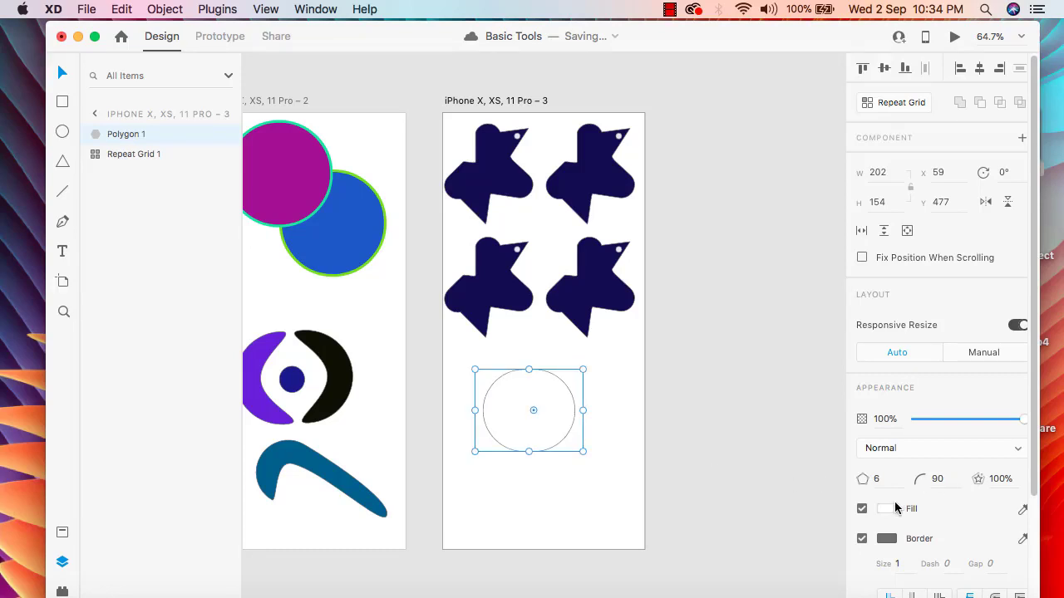
Set the hexagon's corner radius to 30.
double_click(936, 478)
key(BackSpace)
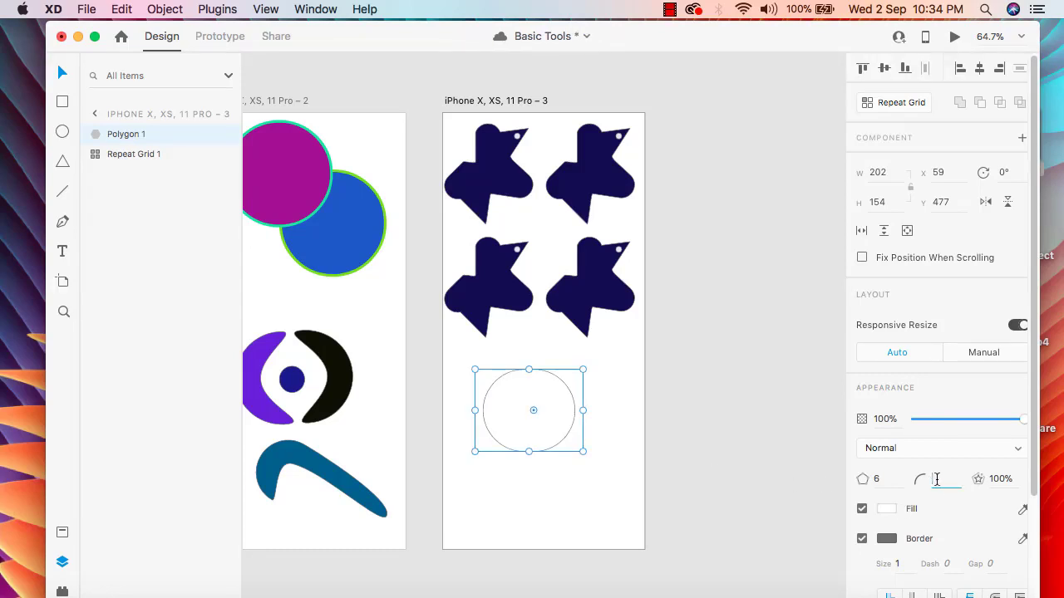
text(30)
key(Return)
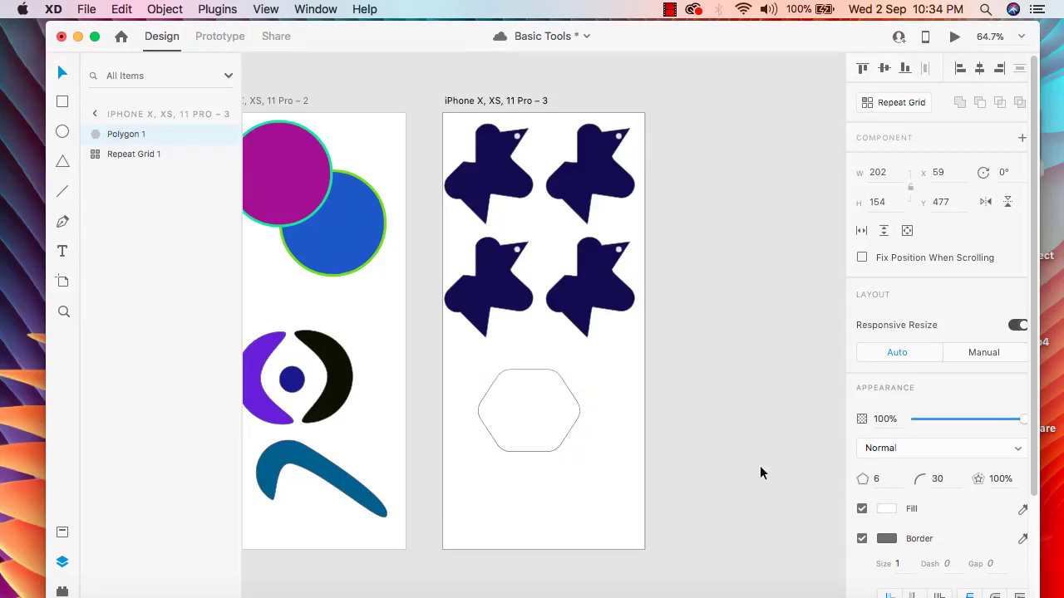
click(557, 497)
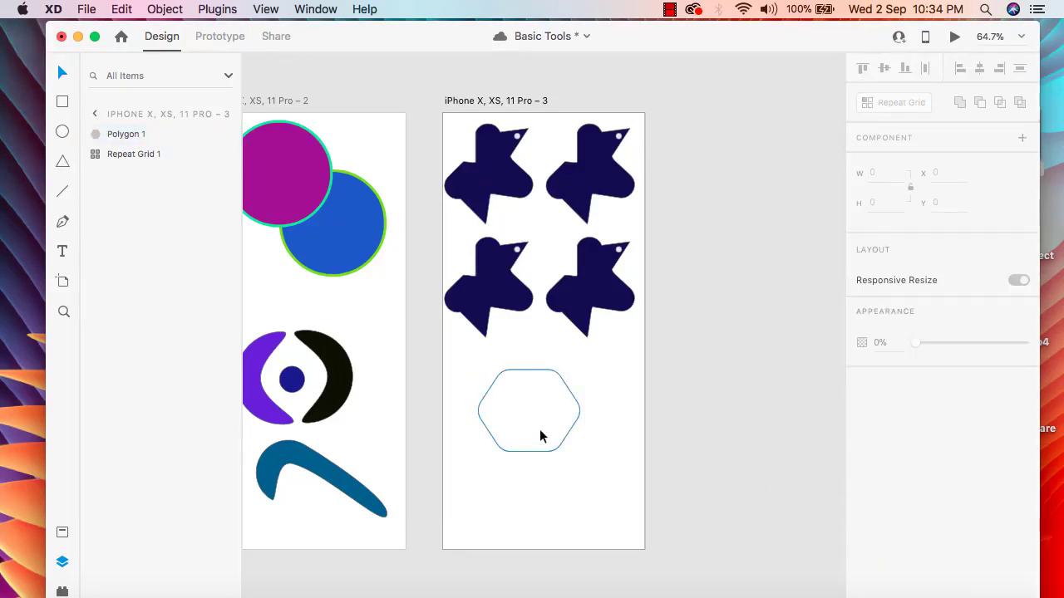
Reshape the hexagon into a small rounded star with a star ratio of about 21% and a corner radius of about 7.
click(541, 435)
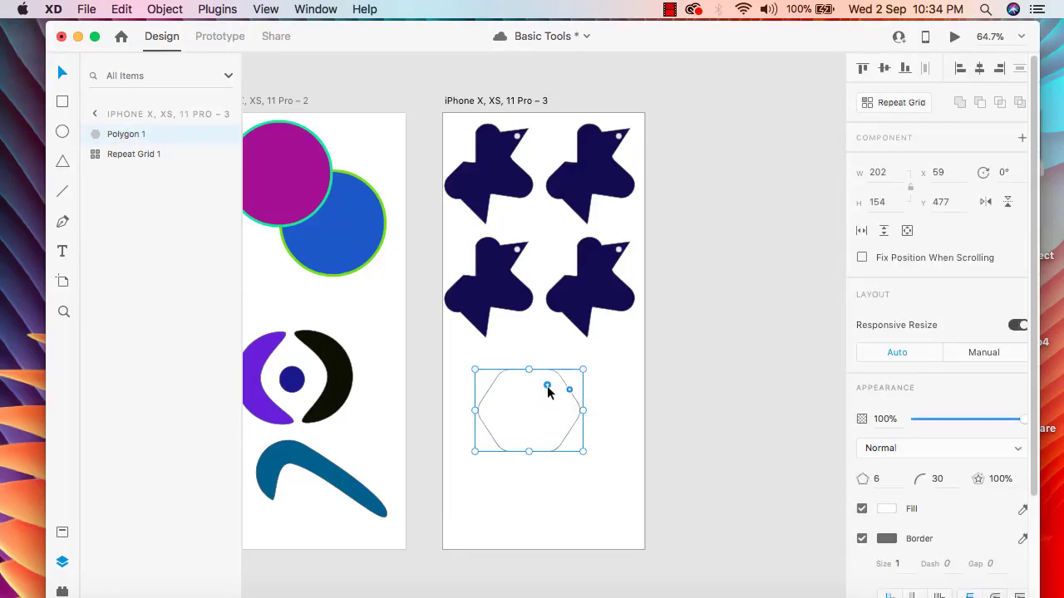
mouse_move(547, 388)
mouse_down()
mouse_move(521, 421)
mouse_move(554, 381)
mouse_move(570, 408)
mouse_move(532, 418)
mouse_move(530, 430)
mouse_move(594, 408)
mouse_move(552, 422)
mouse_up()
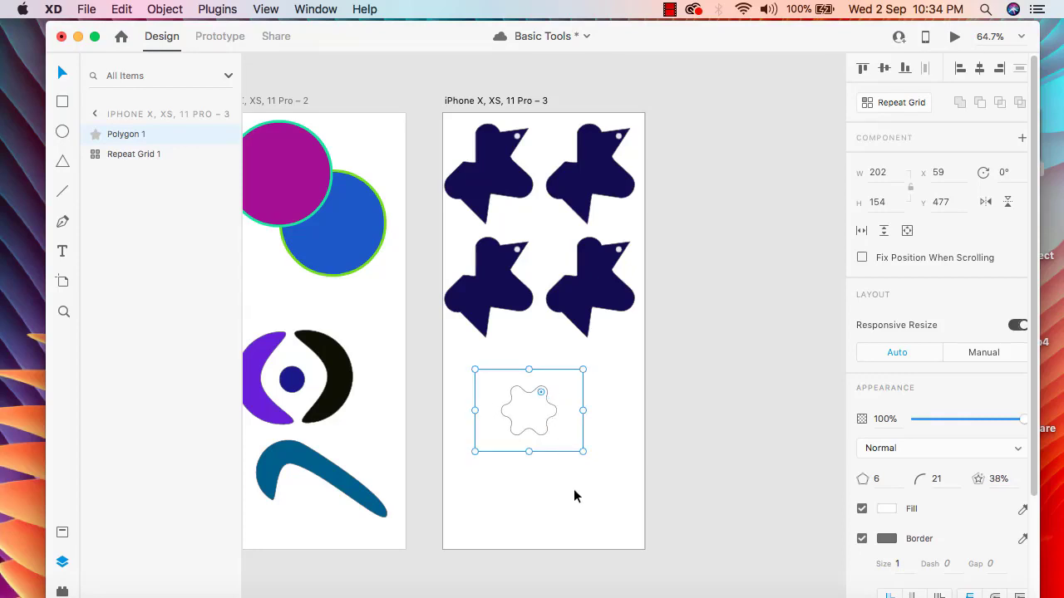
click(571, 484)
click(525, 408)
mouse_move(547, 404)
mouse_down()
mouse_move(593, 396)
mouse_move(544, 424)
mouse_move(542, 377)
mouse_move(535, 406)
mouse_move(546, 376)
mouse_move(531, 409)
mouse_up()
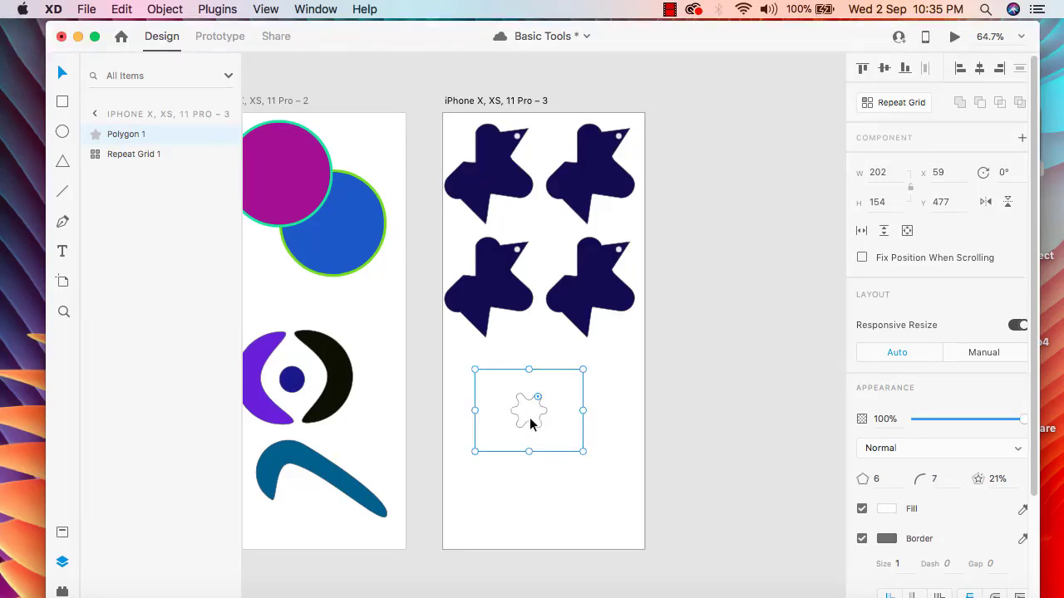
click(551, 482)
click(528, 418)
double_click(529, 415)
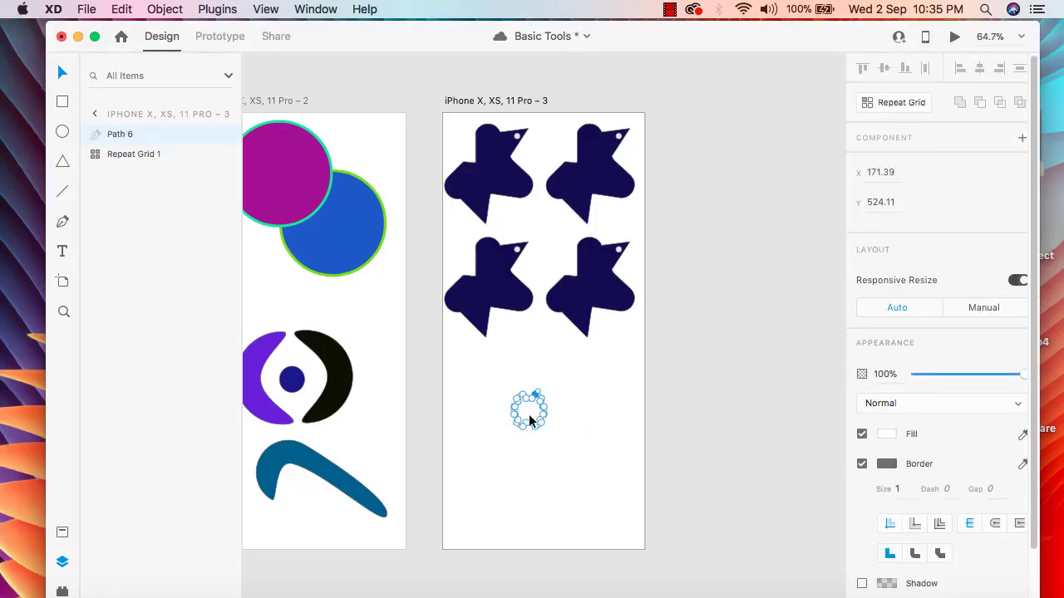
key(Escape)
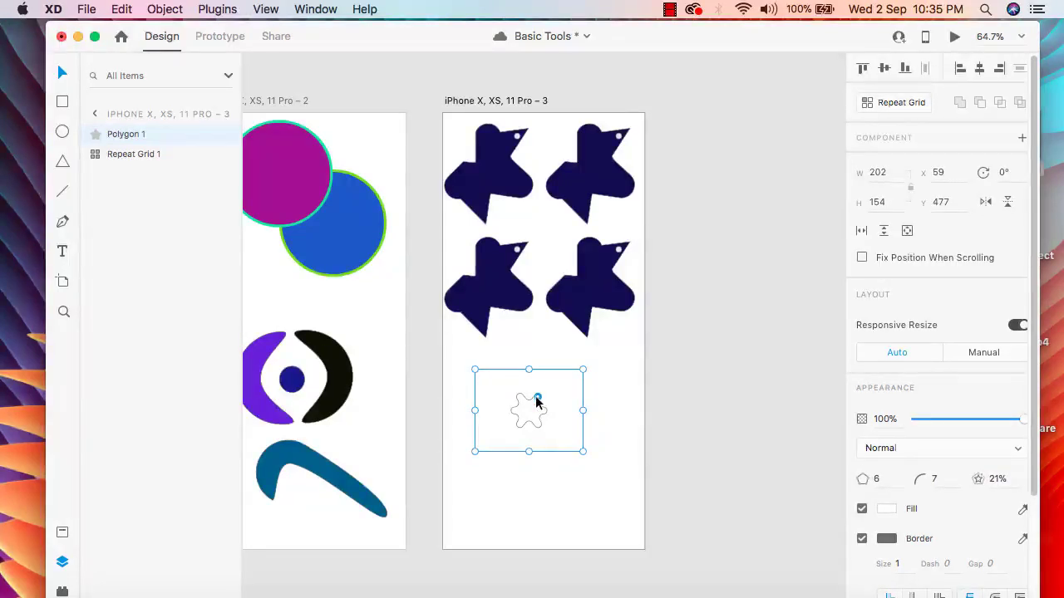
Reduce the star's corner radius to 0 and increase its star ratio to about 52%.
mouse_move(538, 402)
mouse_down()
mouse_move(541, 387)
mouse_move(534, 407)
mouse_up()
drag(537, 398, 512, 389)
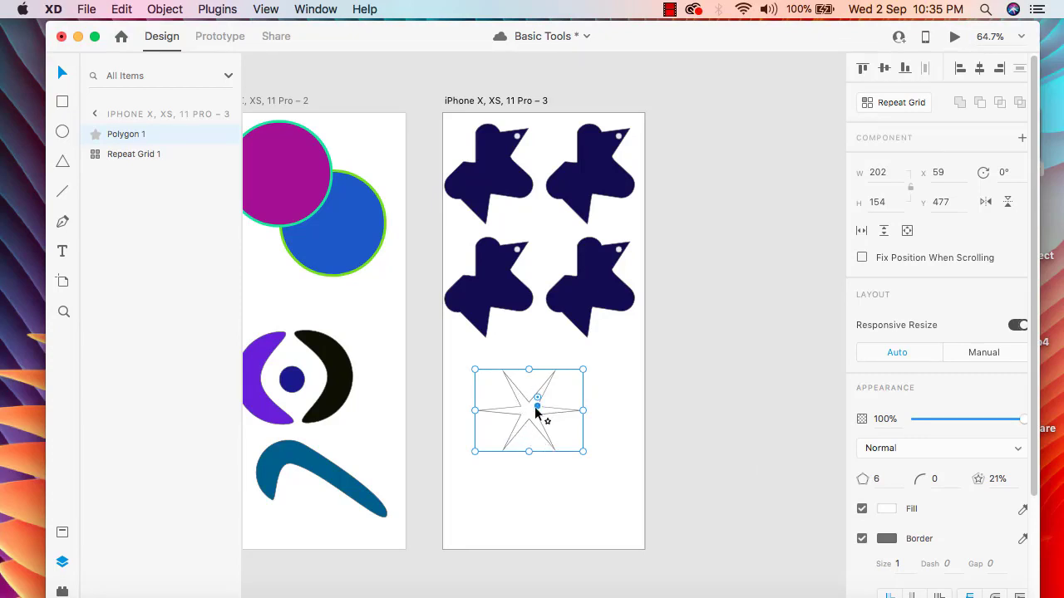
mouse_move(537, 408)
mouse_down()
mouse_move(565, 416)
mouse_move(555, 418)
mouse_up()
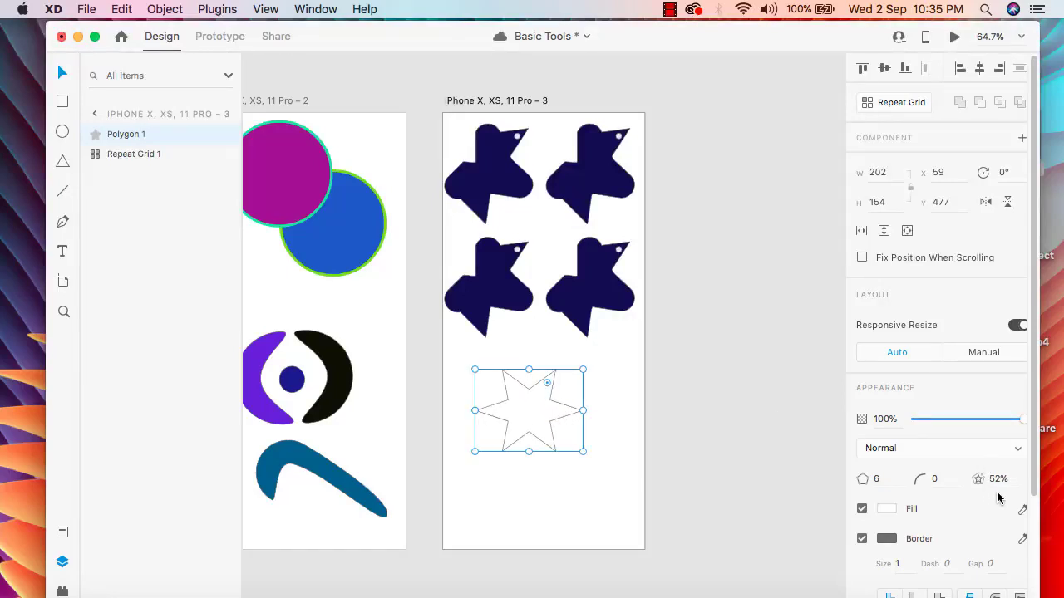
Round the star's corners to a radius of about 7 and reduce its star ratio to about 31%.
mouse_move(540, 402)
mouse_move(547, 402)
mouse_down()
mouse_move(541, 411)
mouse_move(570, 411)
mouse_move(554, 421)
mouse_move(540, 390)
mouse_move(557, 368)
mouse_move(546, 393)
mouse_move(547, 382)
mouse_up()
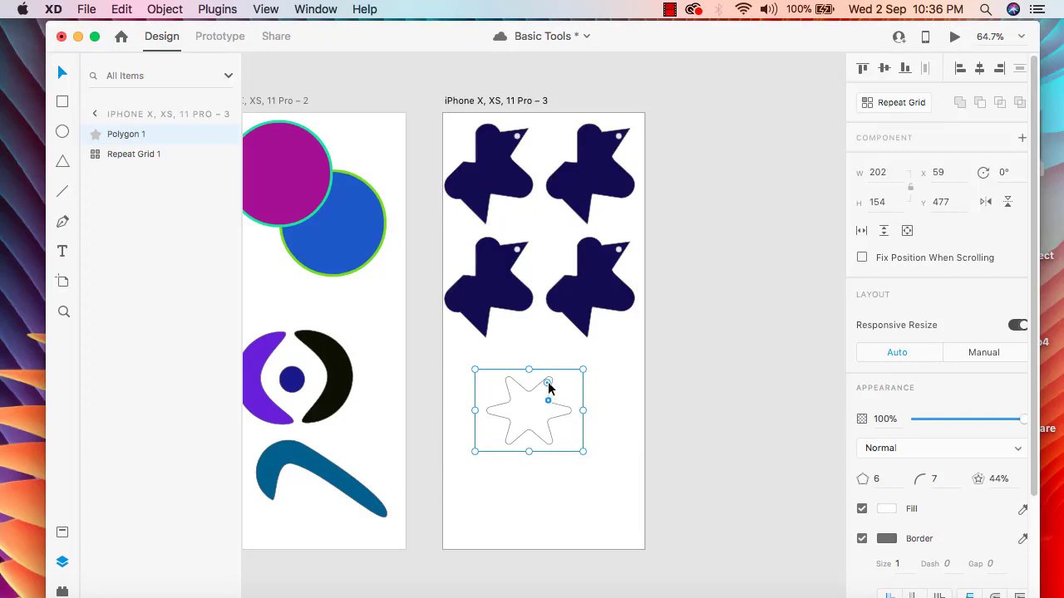
drag(552, 406, 545, 409)
click(547, 475)
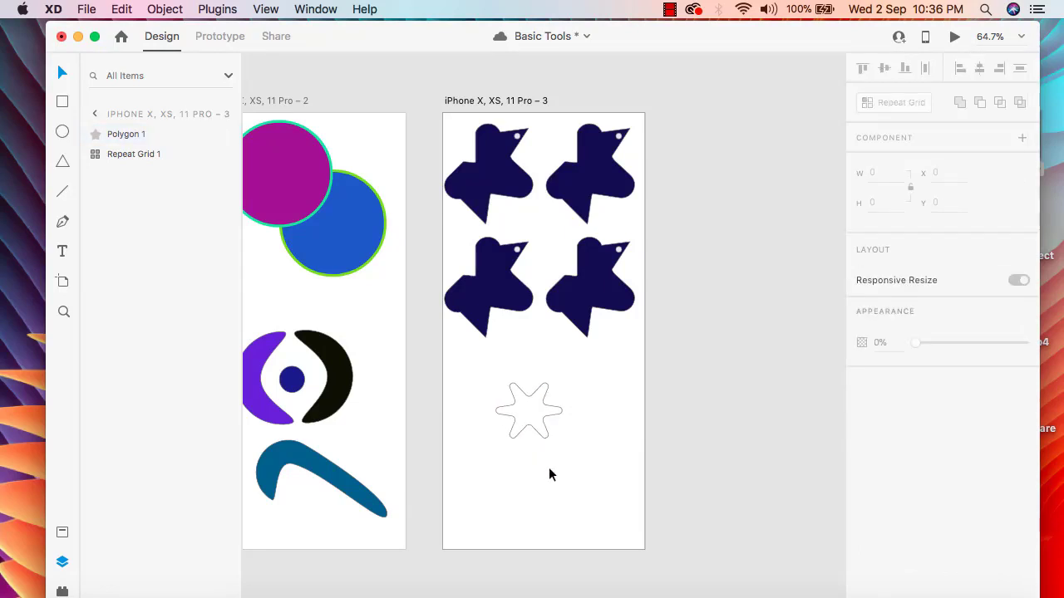
Fill the six-pointed star with the purple colour #9016C6.
click(529, 420)
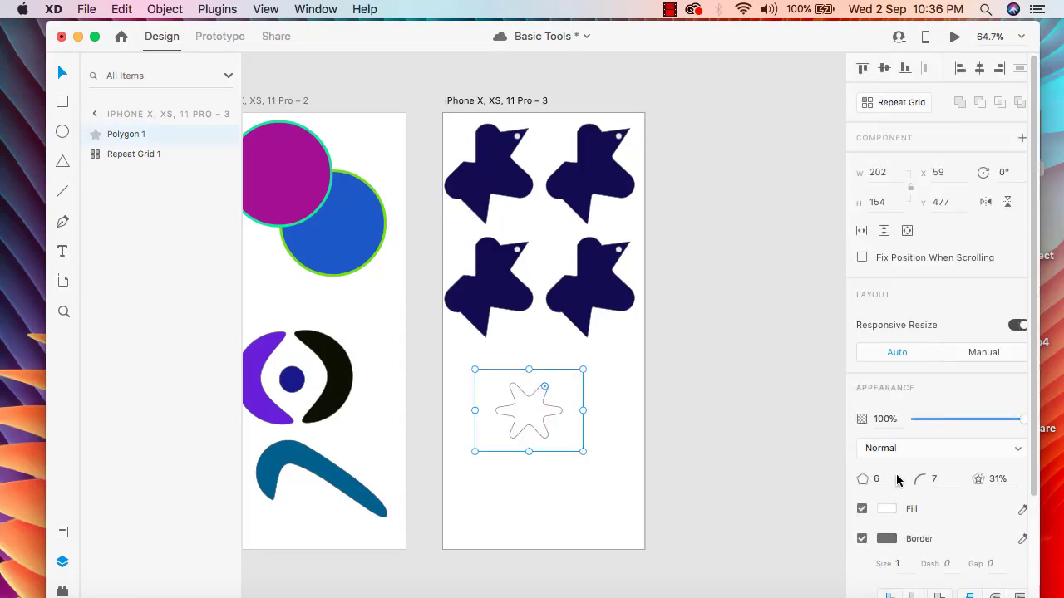
scroll(897, 482, down, 1)
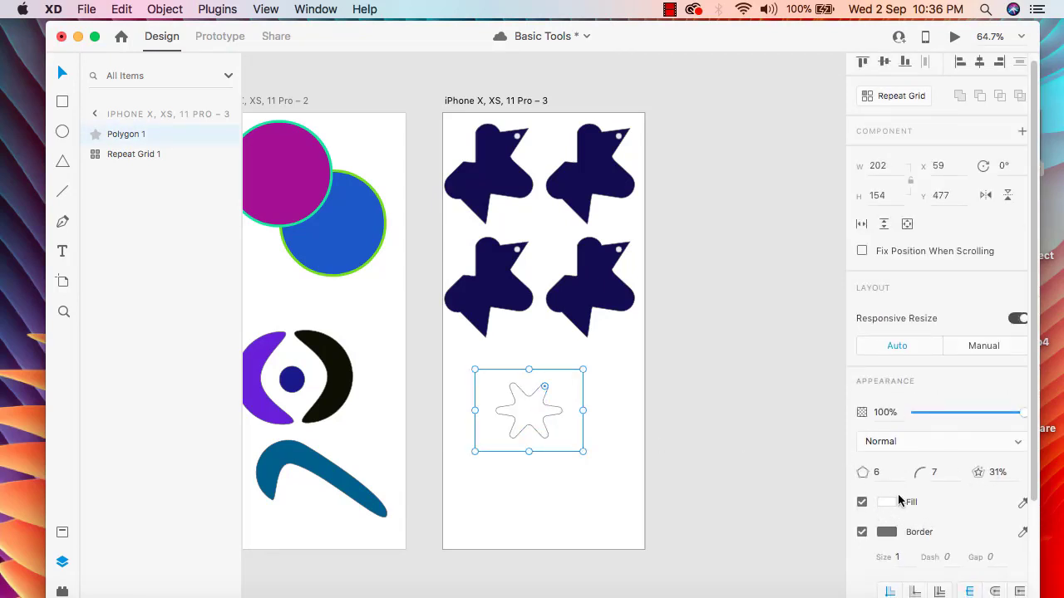
click(886, 503)
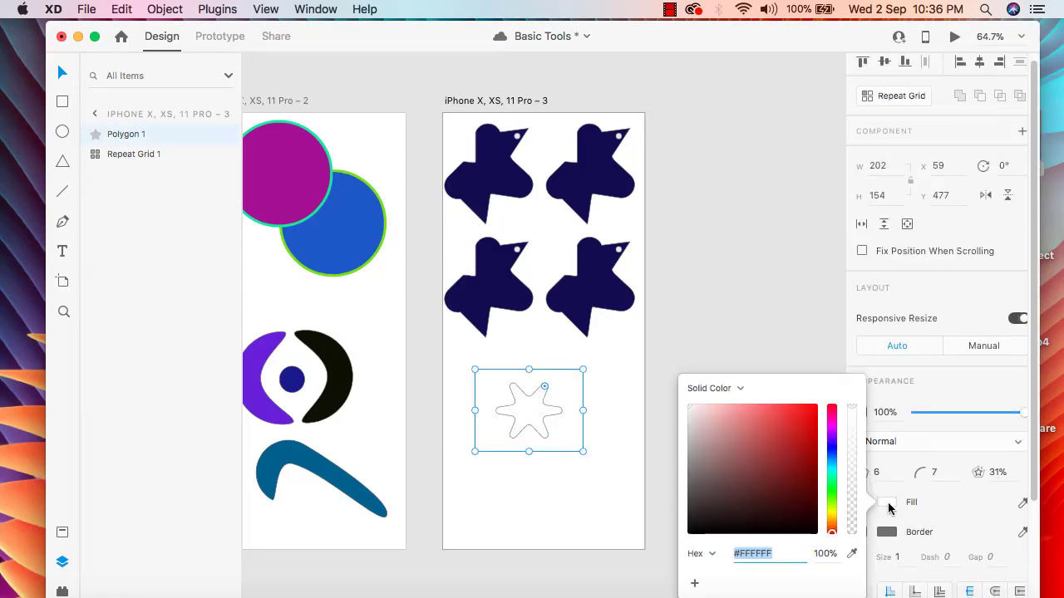
click(831, 432)
mouse_move(803, 445)
mouse_down()
mouse_move(801, 462)
mouse_move(805, 439)
mouse_up()
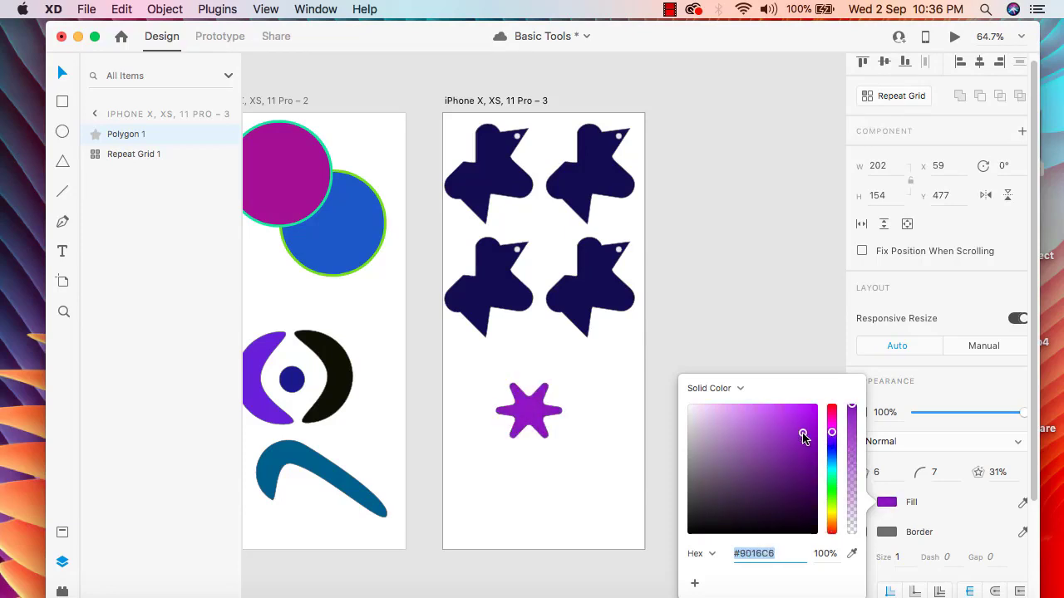
Move the purple six-pointed star up and left to about X -14, Y 418, just below the bird grid.
click(805, 366)
drag(534, 412, 494, 388)
click(568, 433)
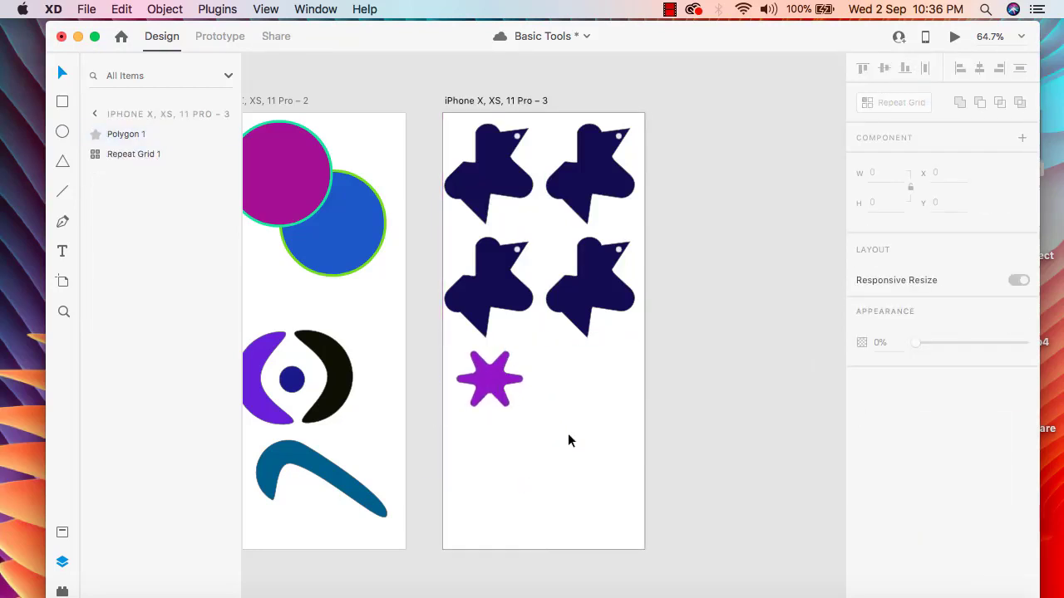
Duplicate the purple star to its right and reshape the copy to a corner radius of about 15 and star ratio of about 67%.
click(478, 374)
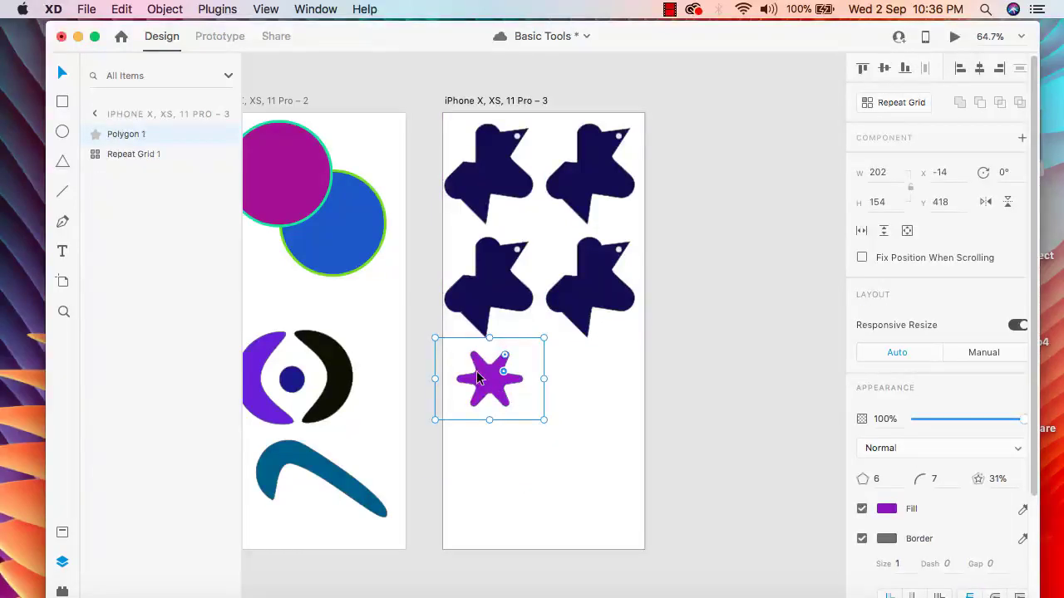
key(super+d)
drag(486, 375, 582, 389)
click(592, 448)
click(591, 394)
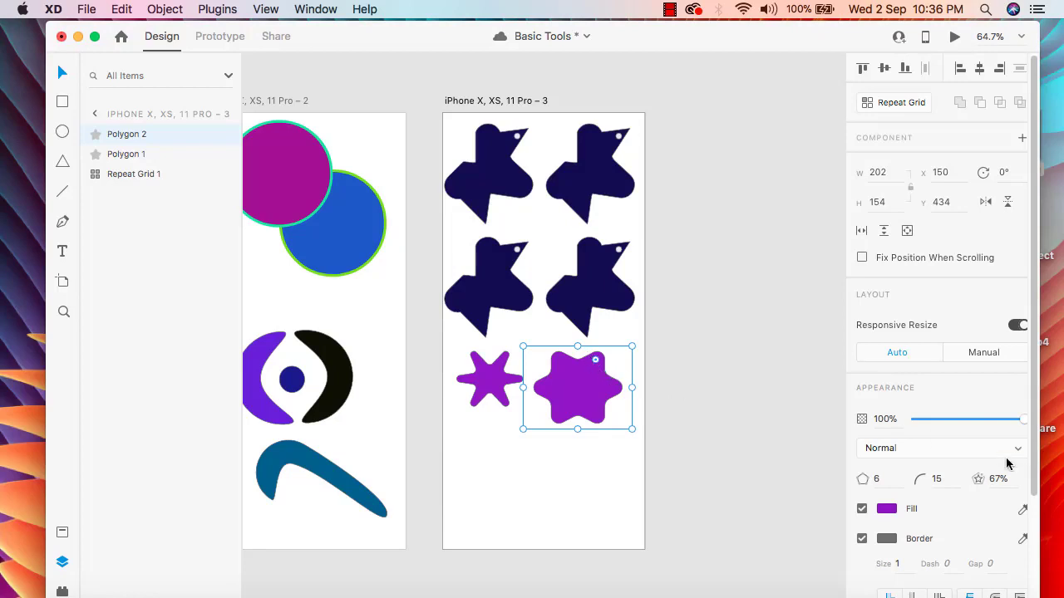
click(936, 480)
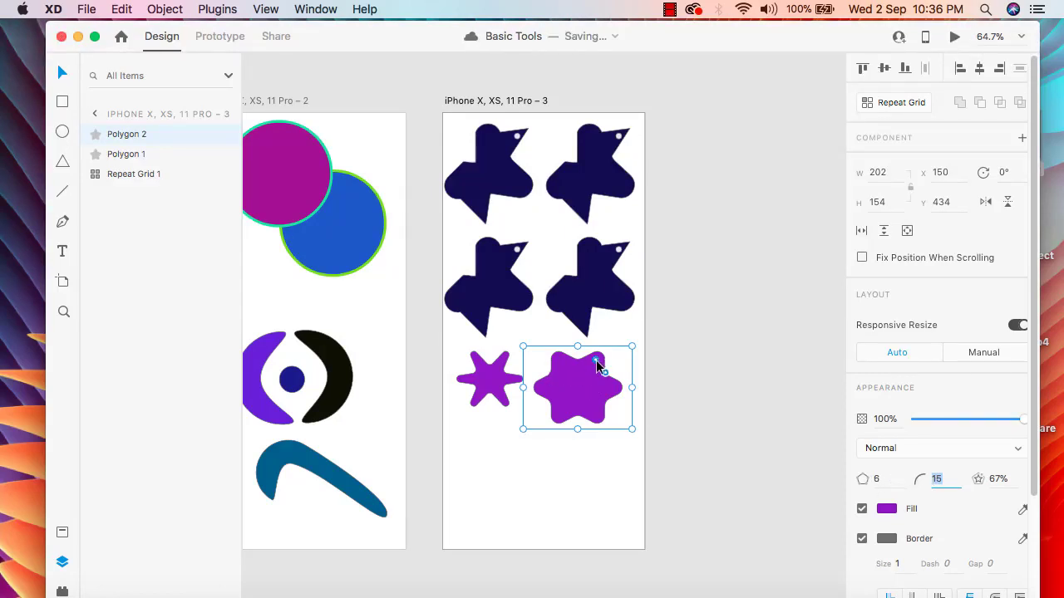
mouse_move(597, 362)
mouse_down()
mouse_move(590, 374)
mouse_move(610, 351)
mouse_move(604, 359)
mouse_up()
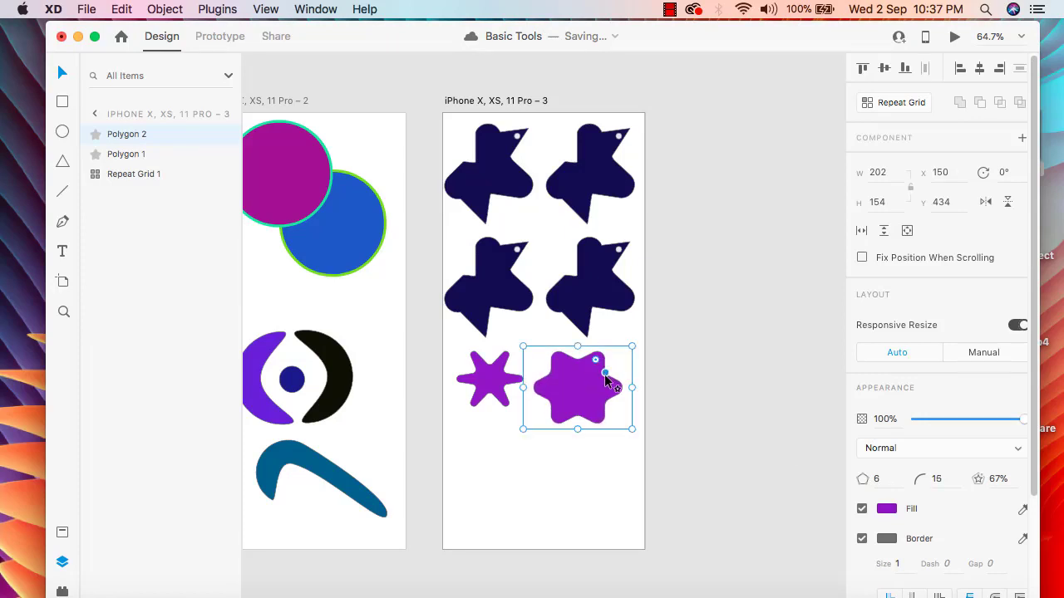
click(605, 471)
Fill the duplicated star with the green colour #3B8919.
click(592, 389)
click(887, 508)
mouse_move(811, 453)
mouse_down()
mouse_move(778, 449)
mouse_move(762, 466)
mouse_move(784, 510)
mouse_move(794, 473)
mouse_move(832, 480)
mouse_move(831, 494)
mouse_up()
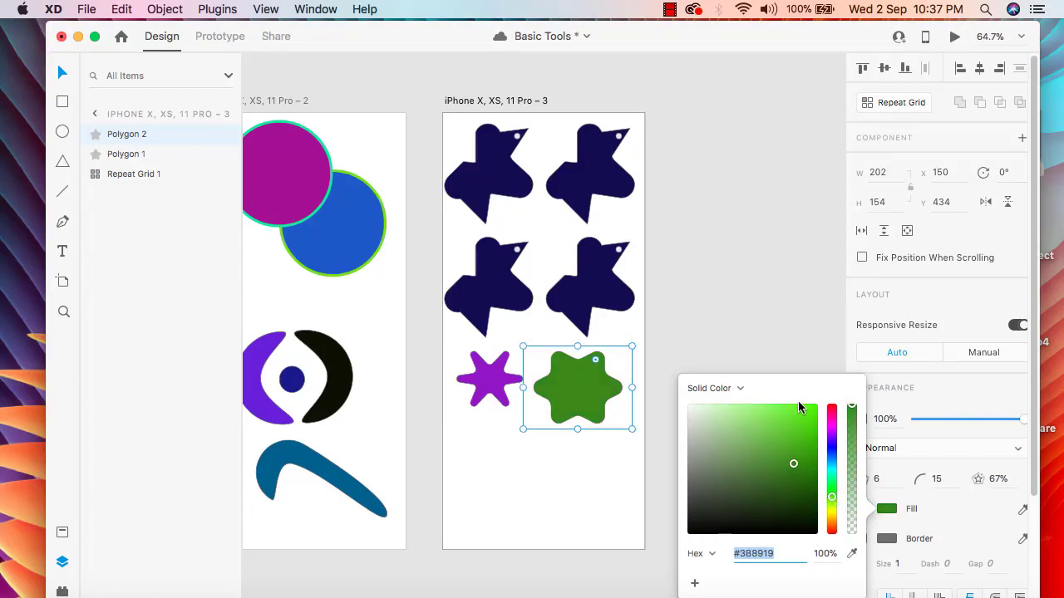
click(806, 338)
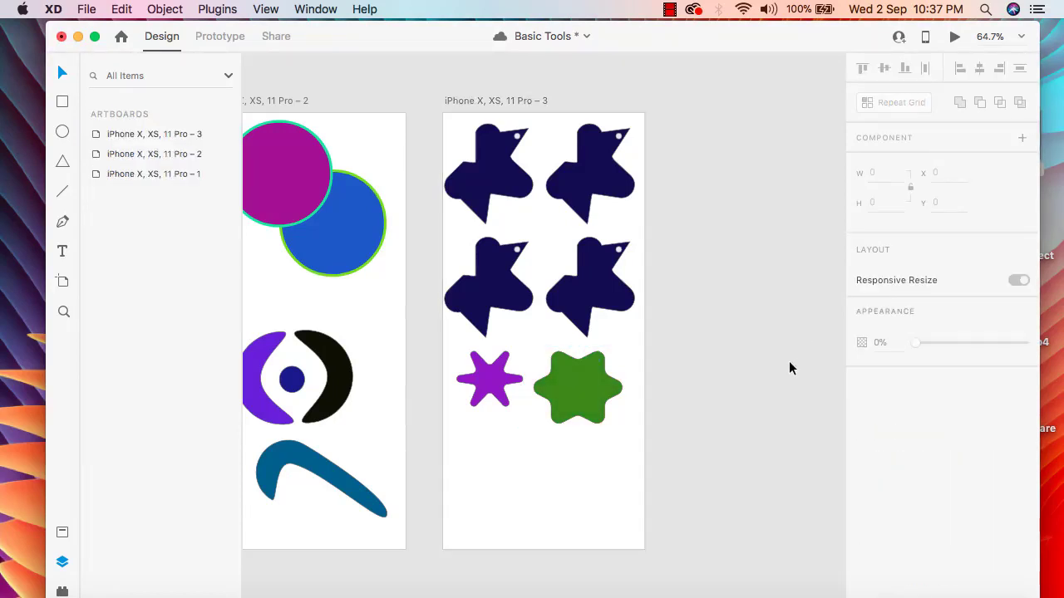
Draw a triangle about 150 wide and 123 high below the two stars and give it a shadow.
click(64, 165)
drag(464, 440, 546, 503)
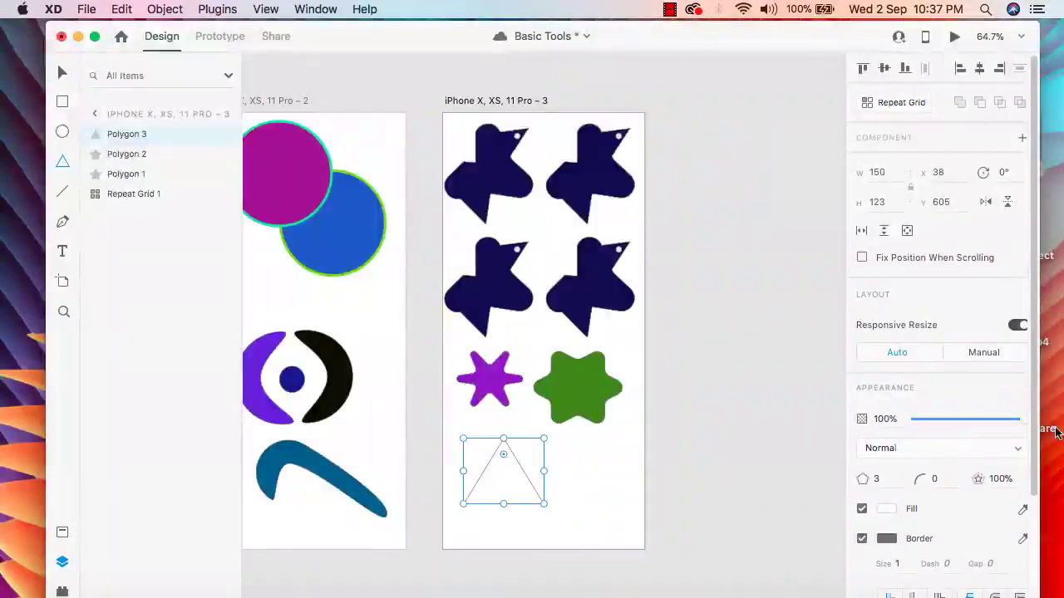
scroll(965, 428, down, 3)
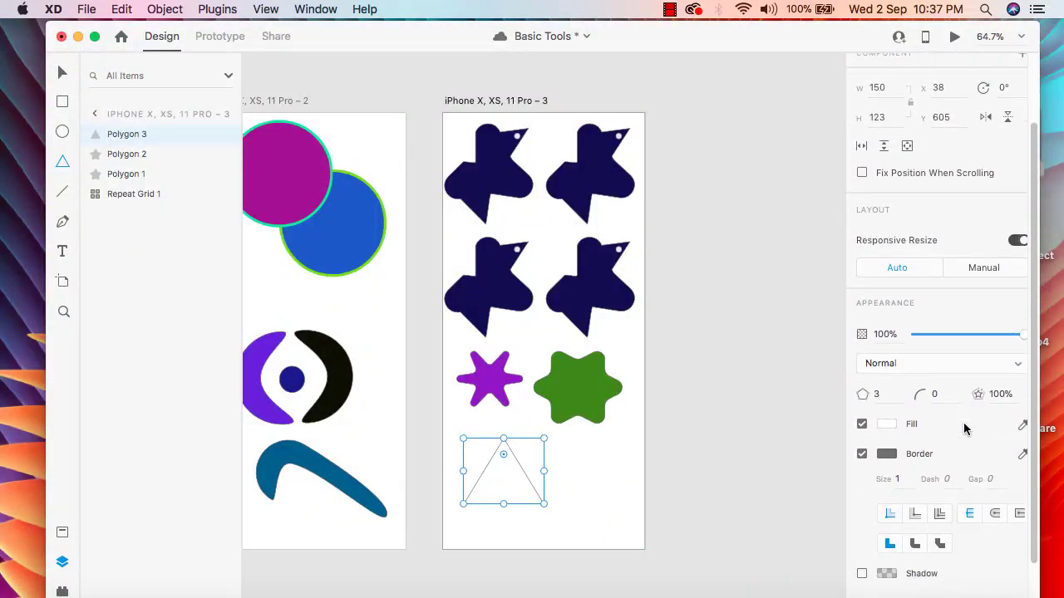
scroll(966, 428, down, 1)
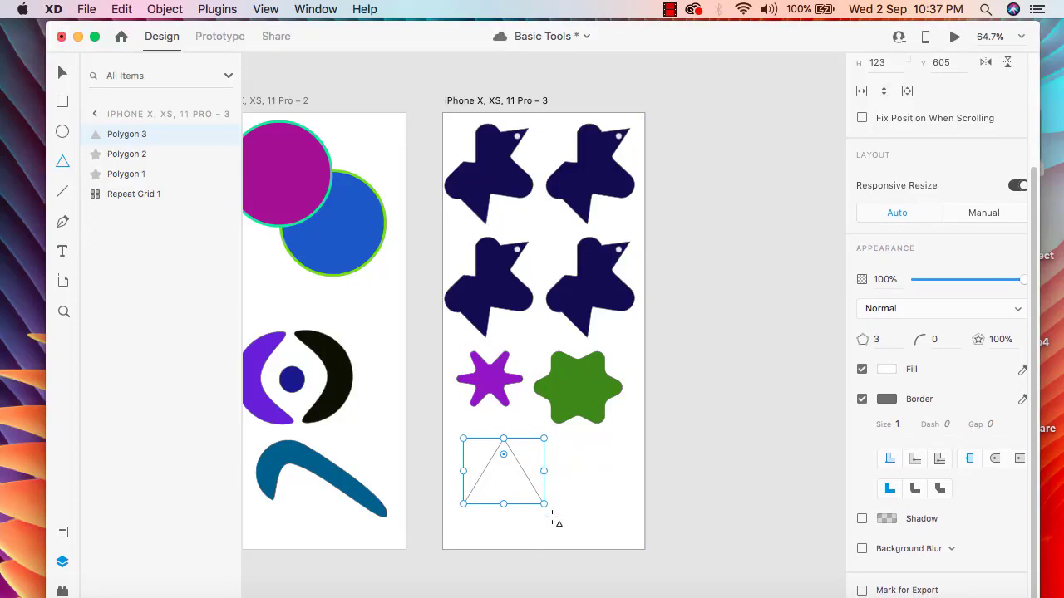
click(861, 518)
Reduce the triangle's height to about 92 and round its corners to a radius of about 11.
mouse_move(503, 456)
mouse_down()
mouse_move(505, 476)
mouse_move(504, 457)
mouse_up()
drag(505, 505, 504, 487)
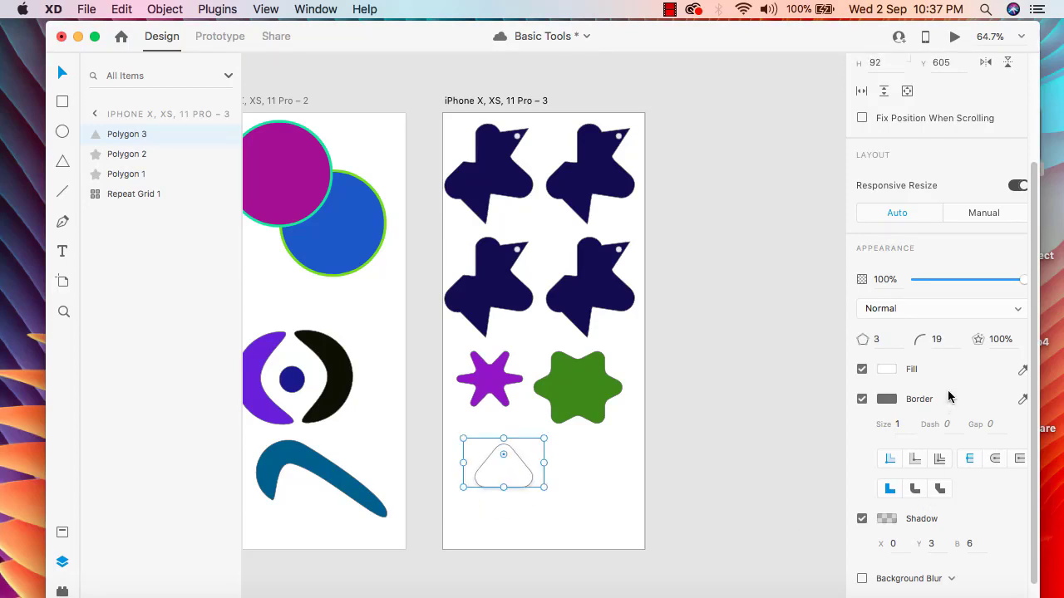
scroll(951, 397, up, 1)
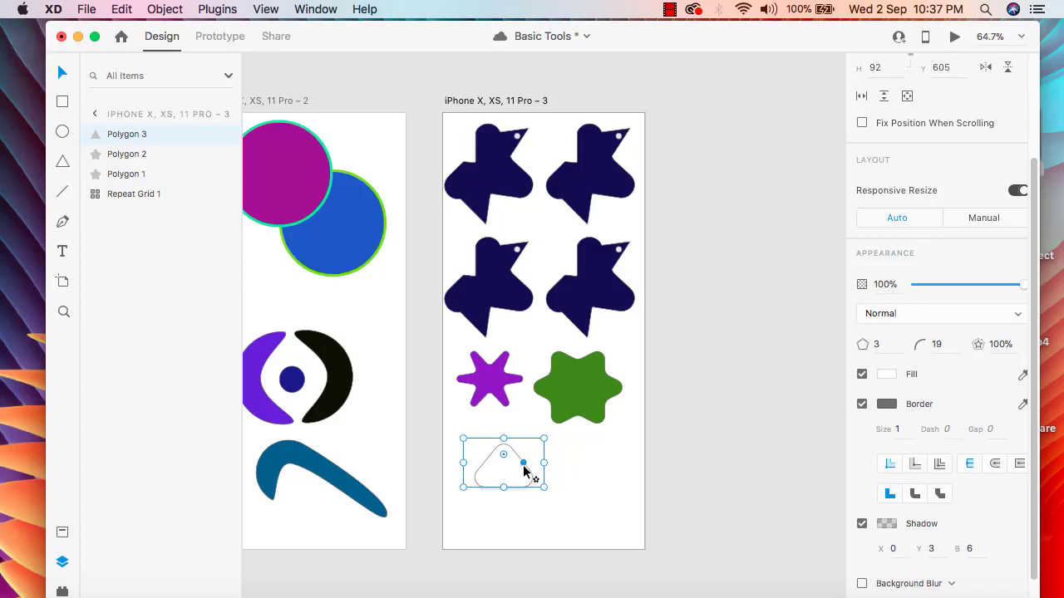
drag(523, 463, 504, 446)
Set the rounded triangle's corner count to 9.
click(880, 345)
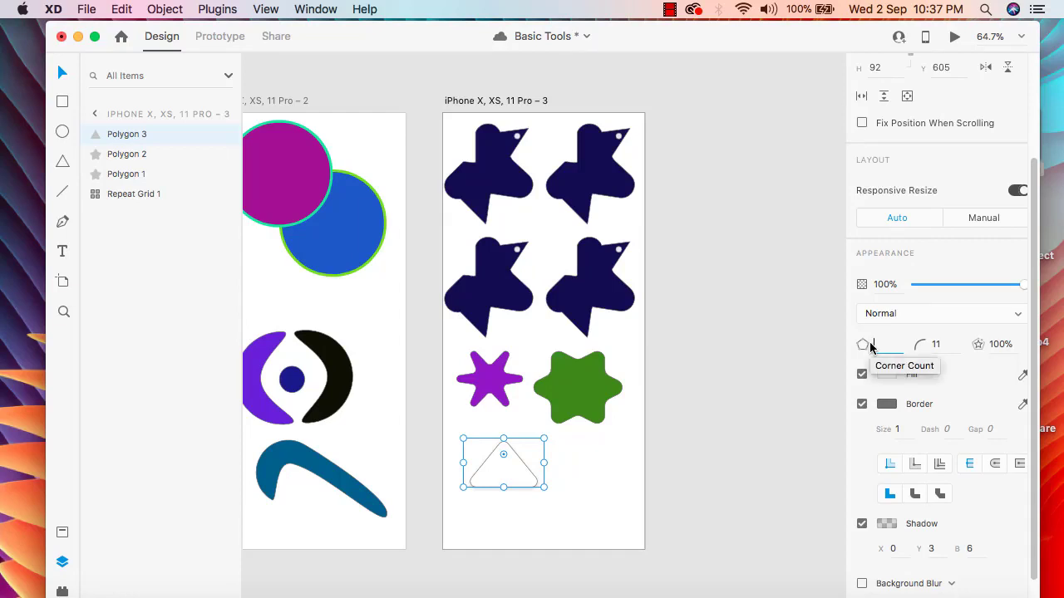
text(9)
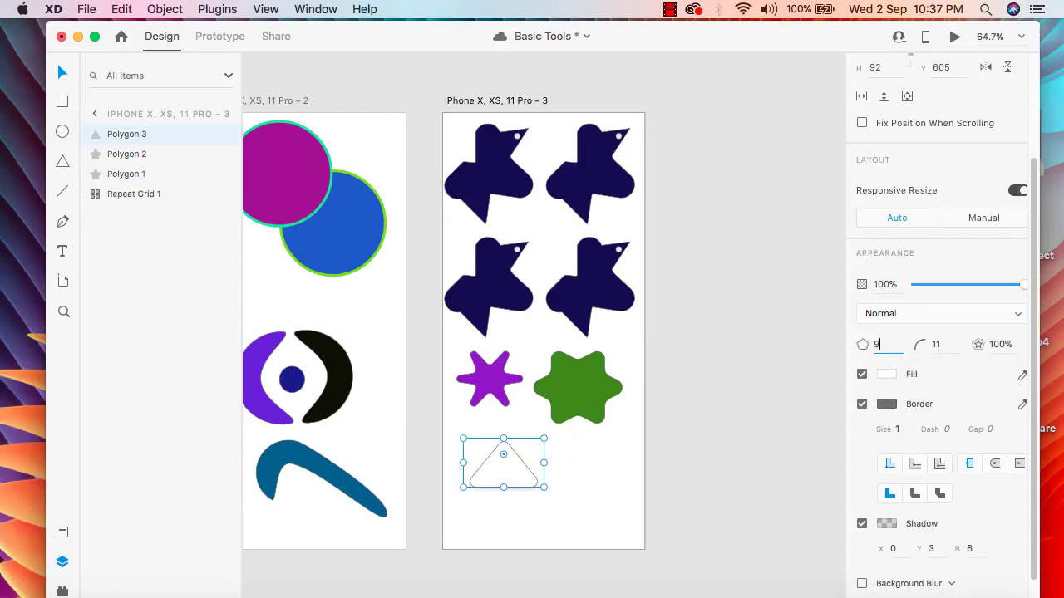
click(793, 386)
Move the nine-sided polygon to about X 75, Y 609 and reshape it into a star with corner radius 33 and ratio 56%.
click(513, 474)
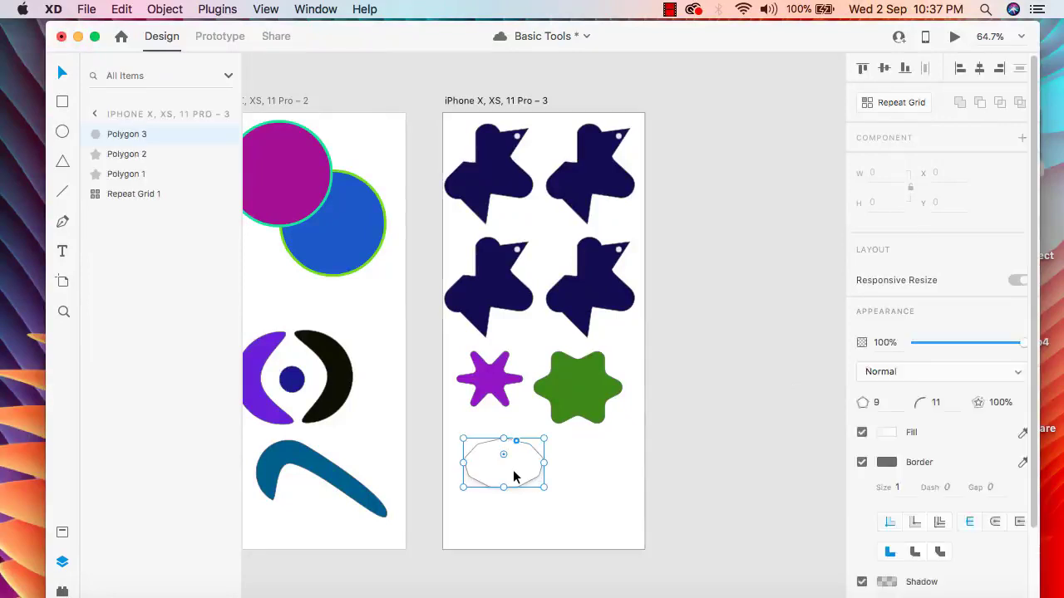
mouse_move(512, 475)
mouse_down()
mouse_move(527, 465)
mouse_move(529, 475)
mouse_move(533, 454)
mouse_move(530, 474)
mouse_move(544, 460)
mouse_move(550, 469)
mouse_up()
click(577, 496)
Fill the nine-pointed star with a saturated blue-violet colour.
click(516, 471)
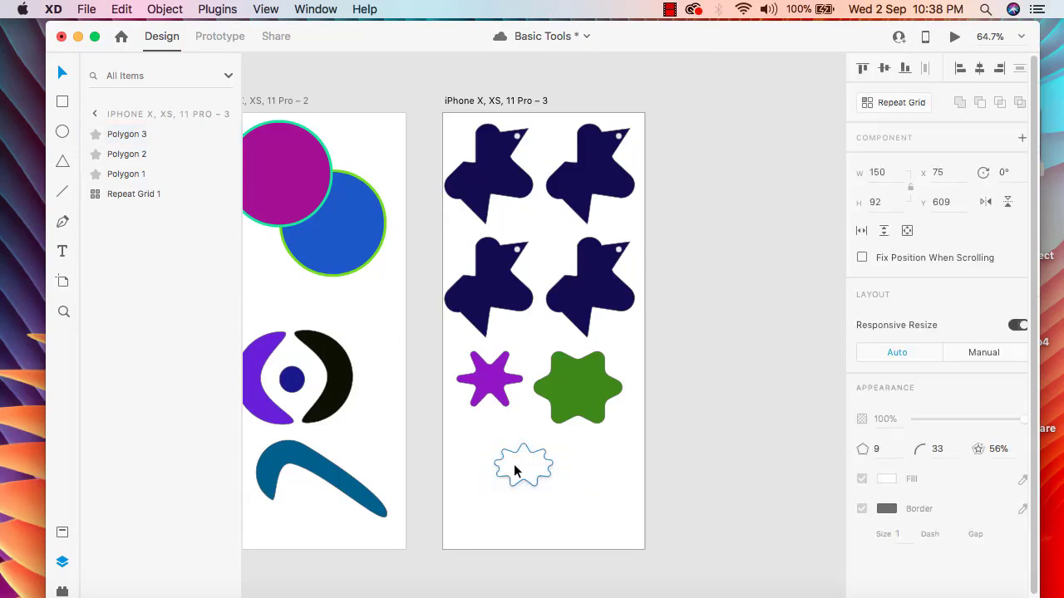
click(888, 506)
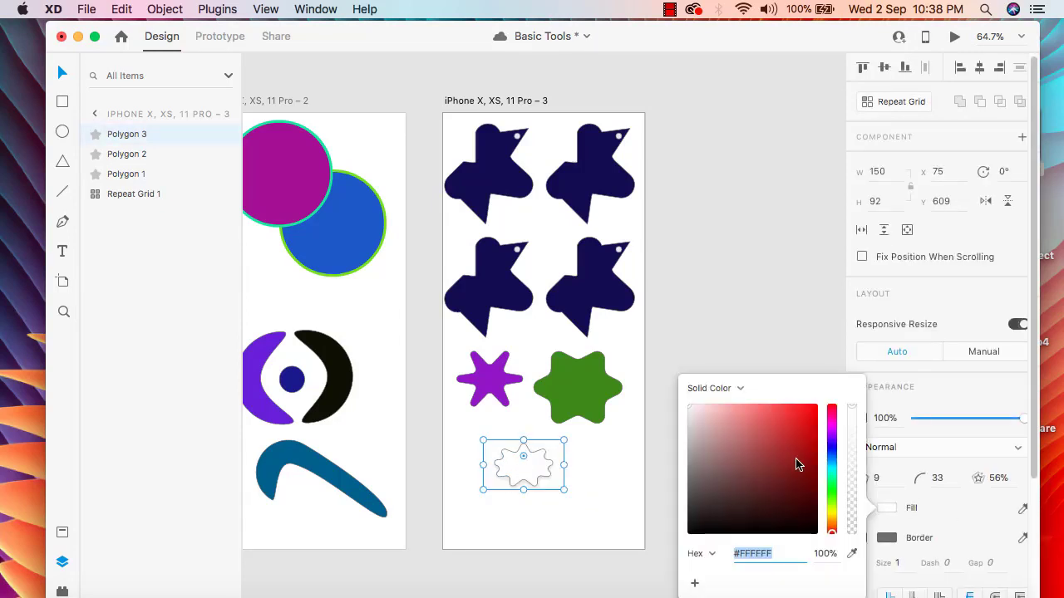
click(832, 432)
click(832, 439)
drag(810, 441, 808, 424)
click(809, 339)
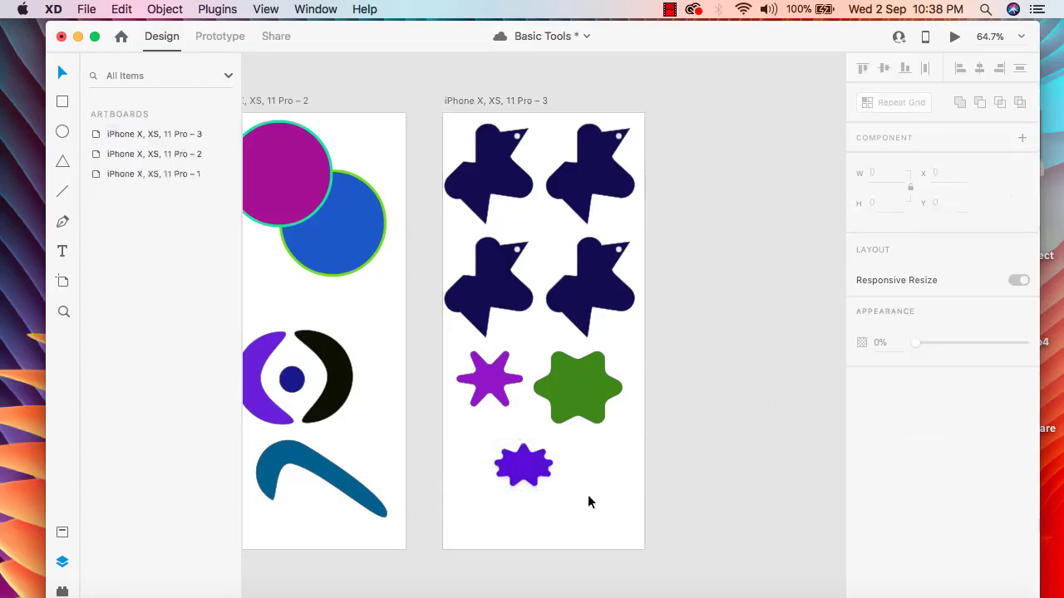
Set the nine-pointed star's border size to 5.
click(532, 478)
scroll(918, 536, down, 5)
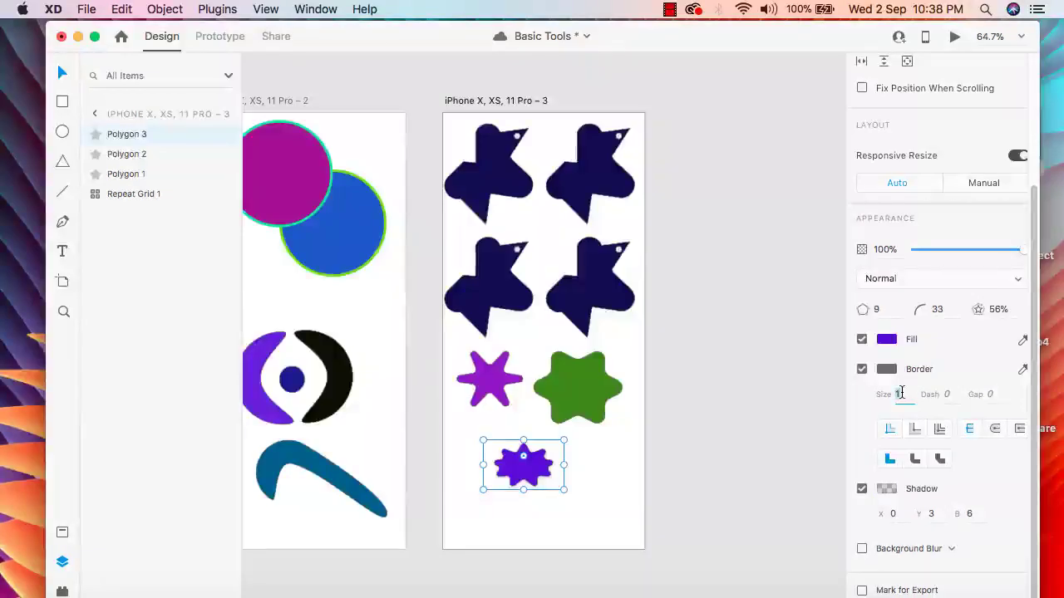
click(900, 393)
key(BackSpace)
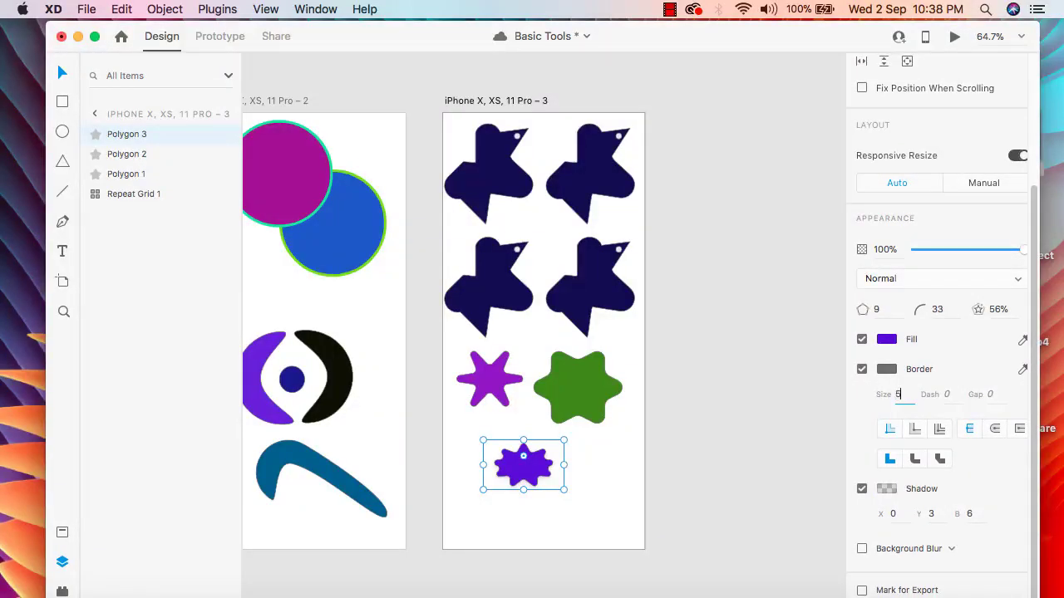
key(Return)
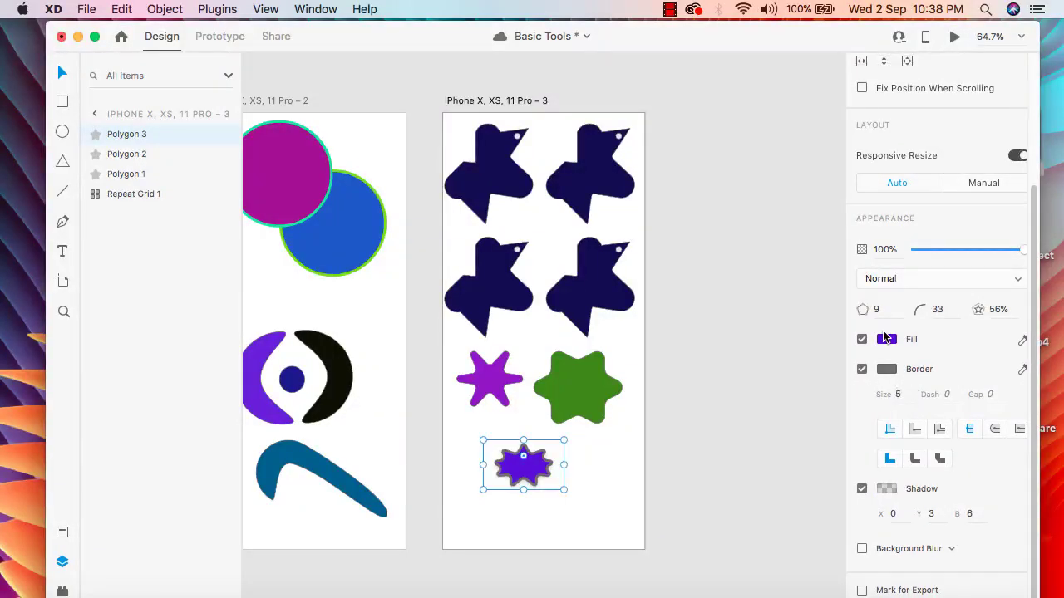
Change the nine-pointed star's border colour to bright green.
click(886, 369)
click(831, 315)
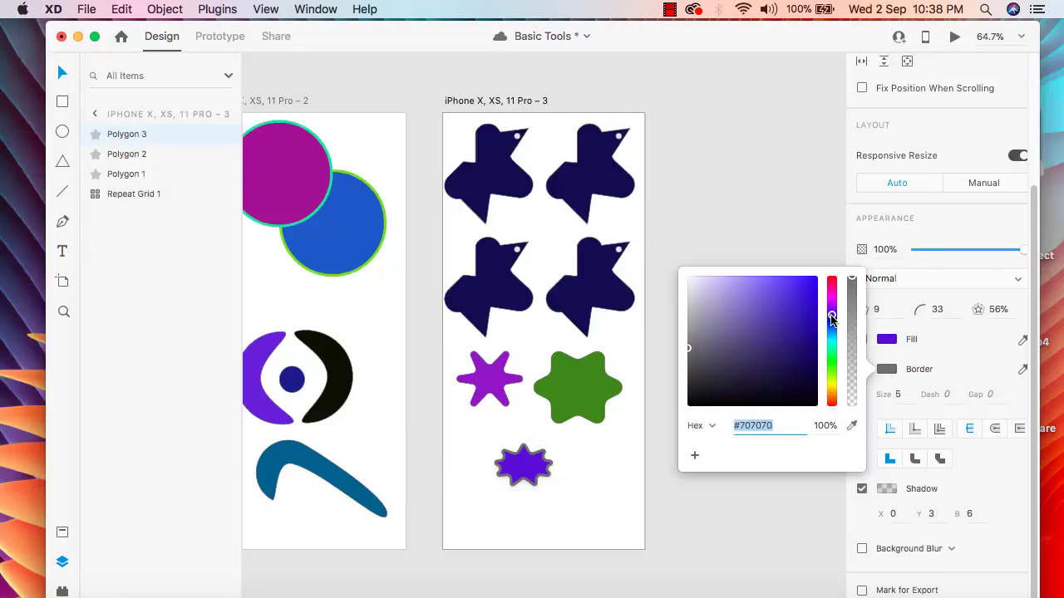
click(833, 371)
drag(812, 325, 811, 293)
click(673, 426)
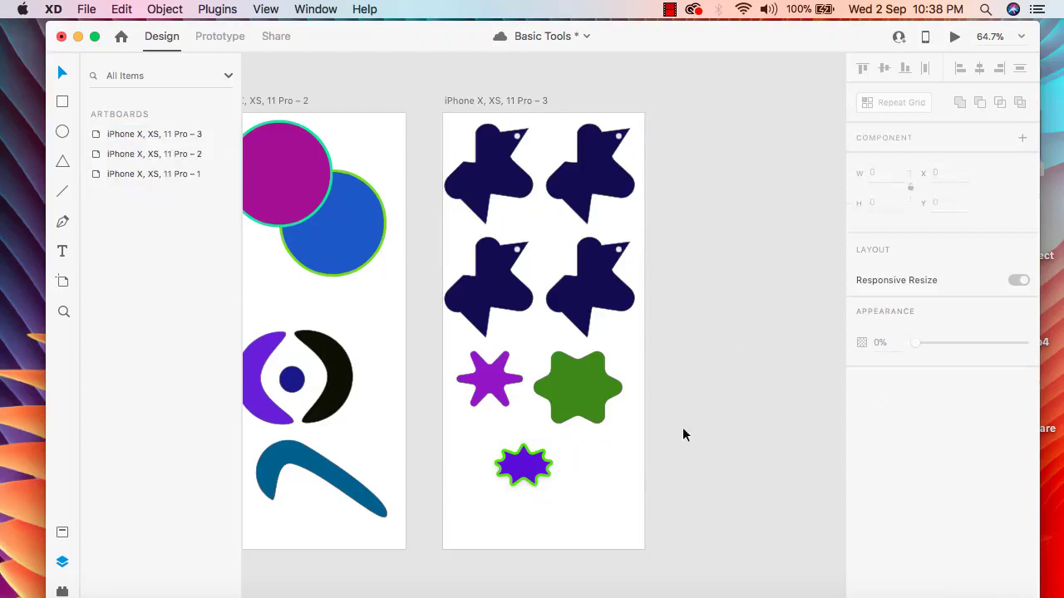
Make the nine-pointed star's green border dashed, with a dash length of 3 and a gap of 3.
click(524, 468)
scroll(961, 482, down, 2)
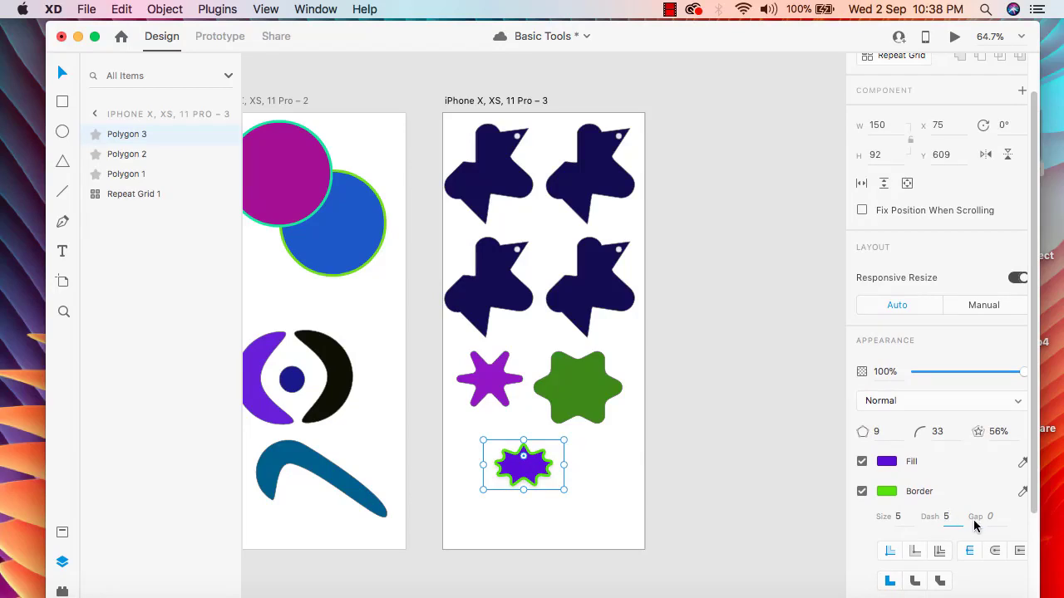
key(Return)
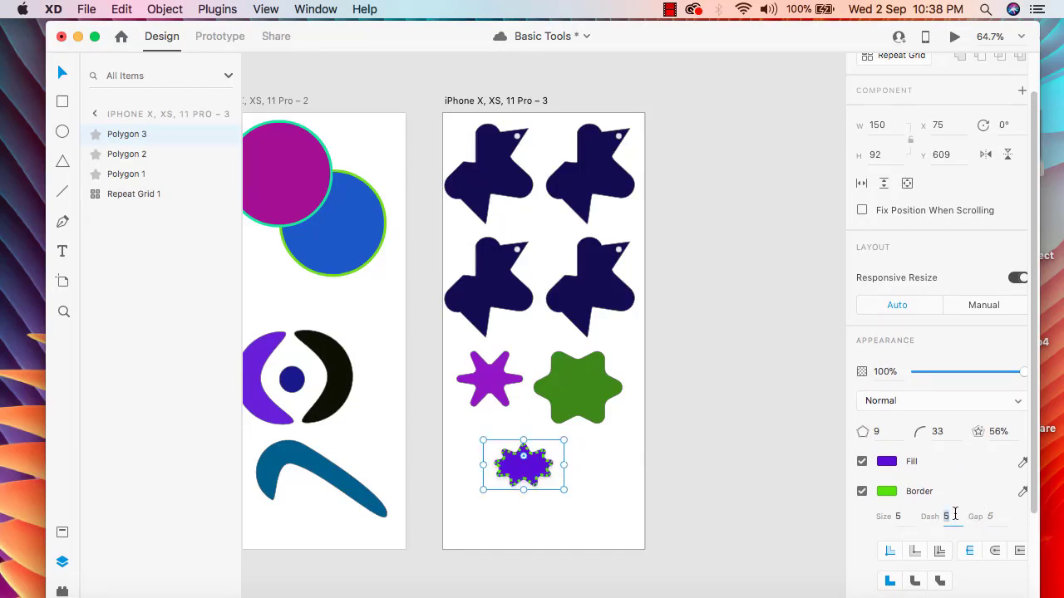
click(1001, 516)
click(816, 494)
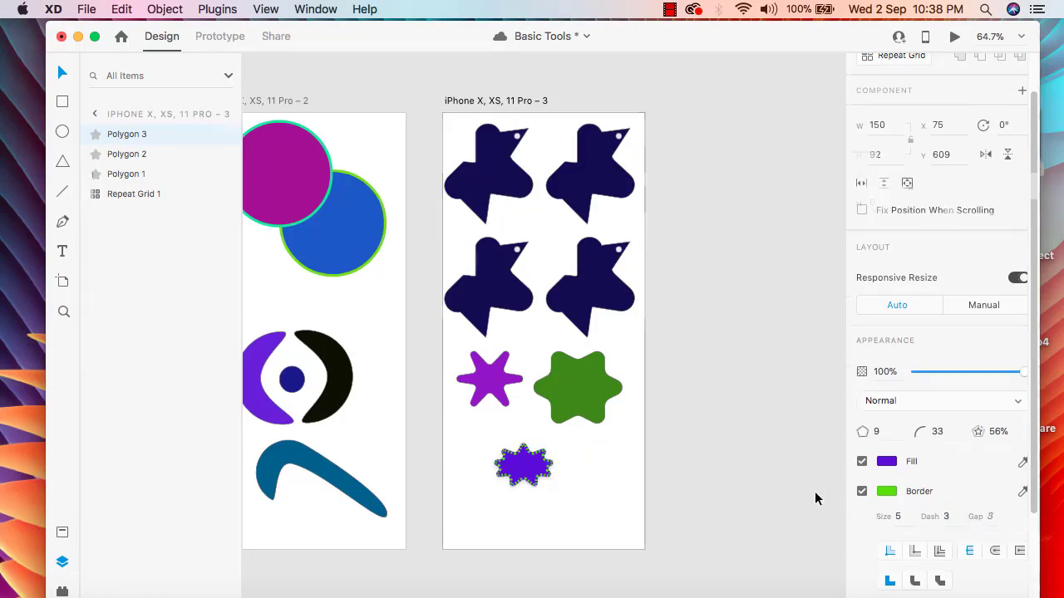
click(509, 468)
click(684, 475)
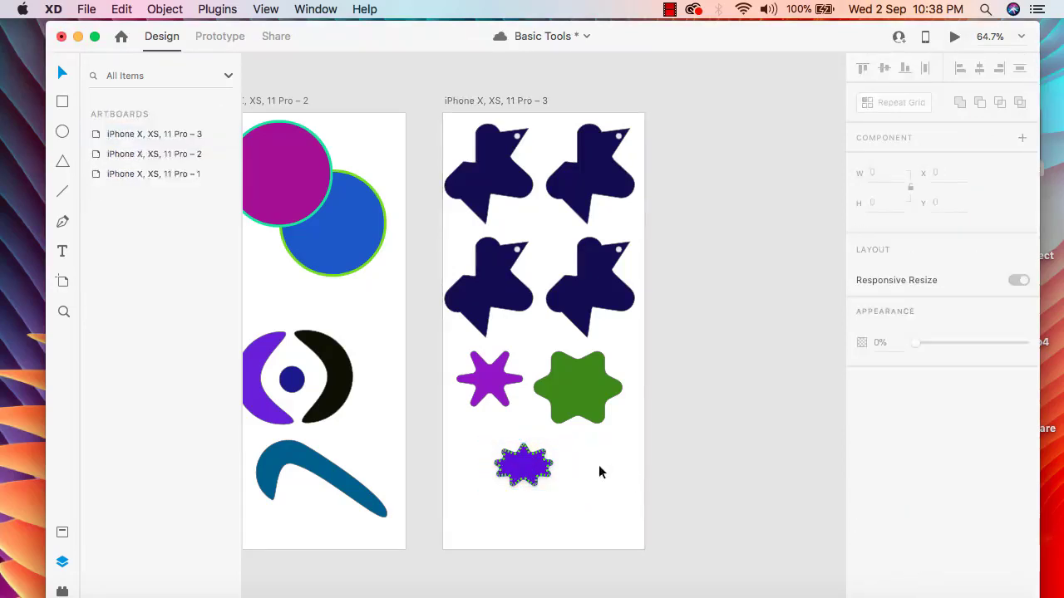
Set the nine-pointed star's horizontal shadow offset to 40.
click(536, 471)
scroll(906, 499, down, 6)
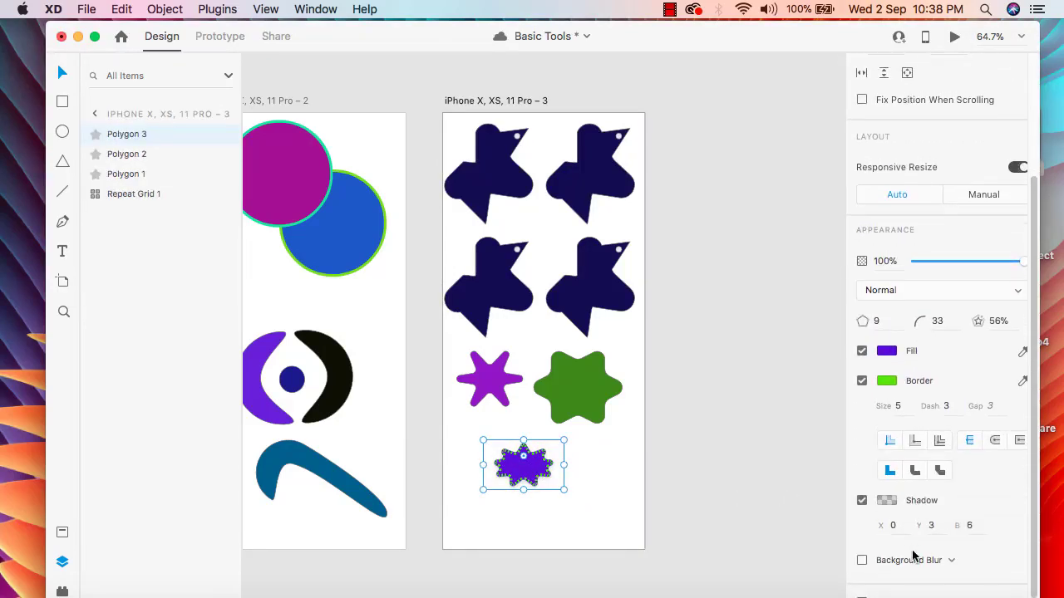
click(895, 526)
click(751, 491)
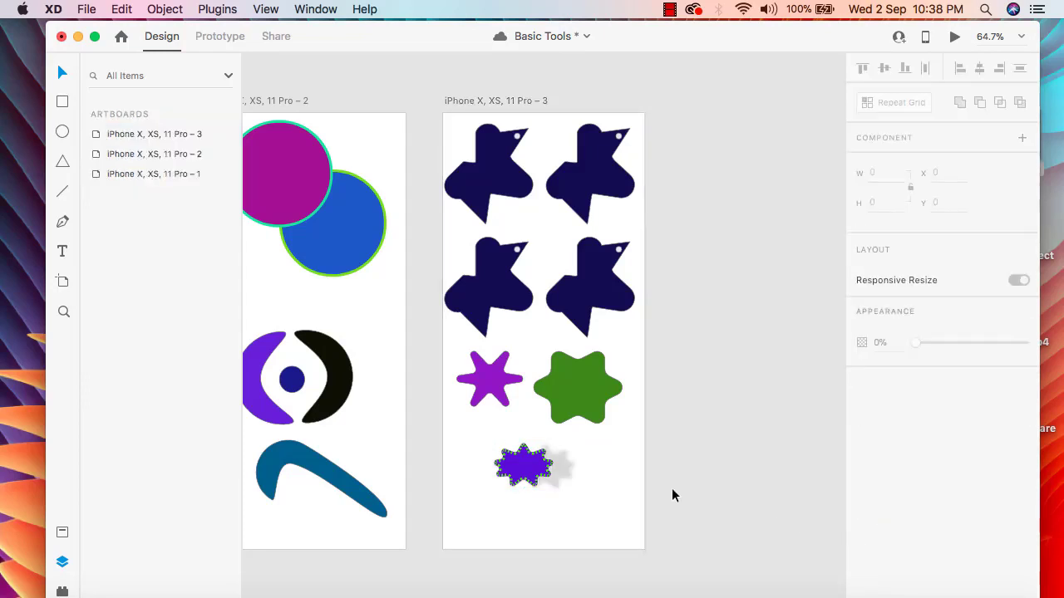
Set the nine-pointed star's horizontal shadow offset to 10.
click(512, 476)
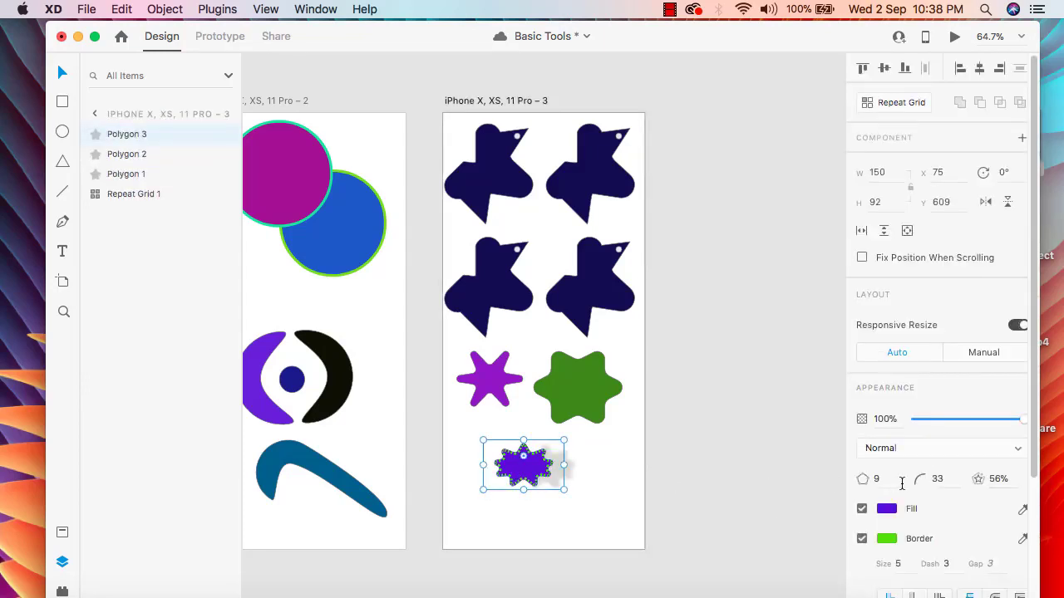
scroll(920, 509, down, 4)
scroll(903, 539, down, 1)
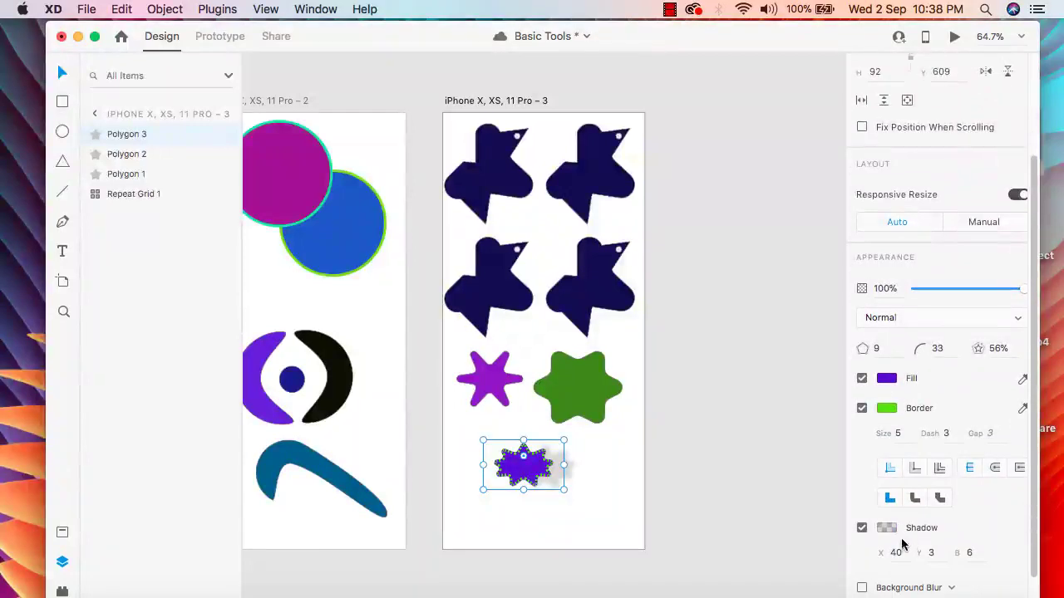
key(BackSpace)
click(759, 484)
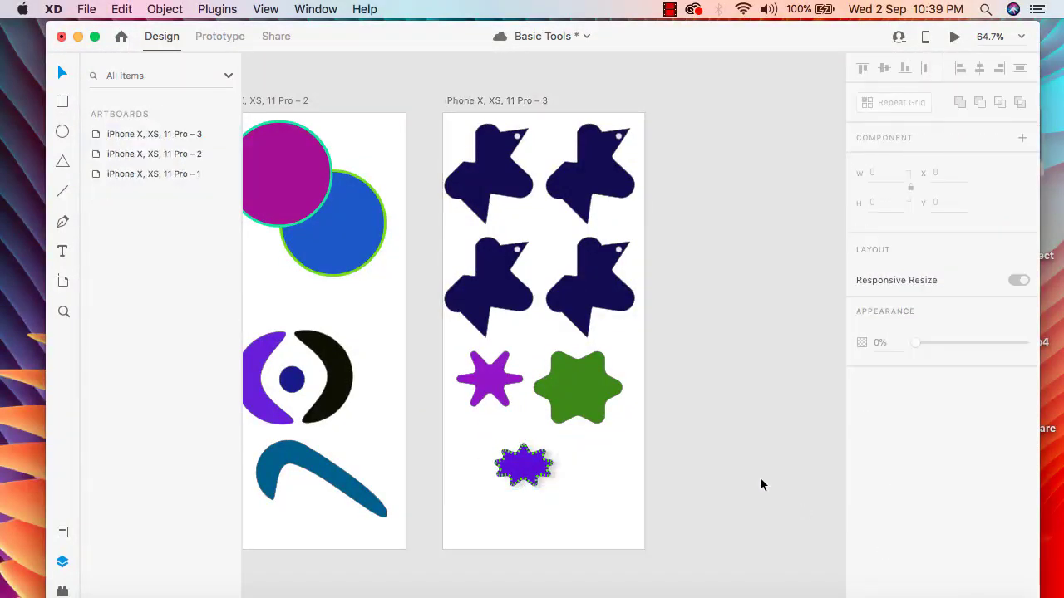
Soften the nine-pointed star's shadow by increasing its blur.
click(534, 472)
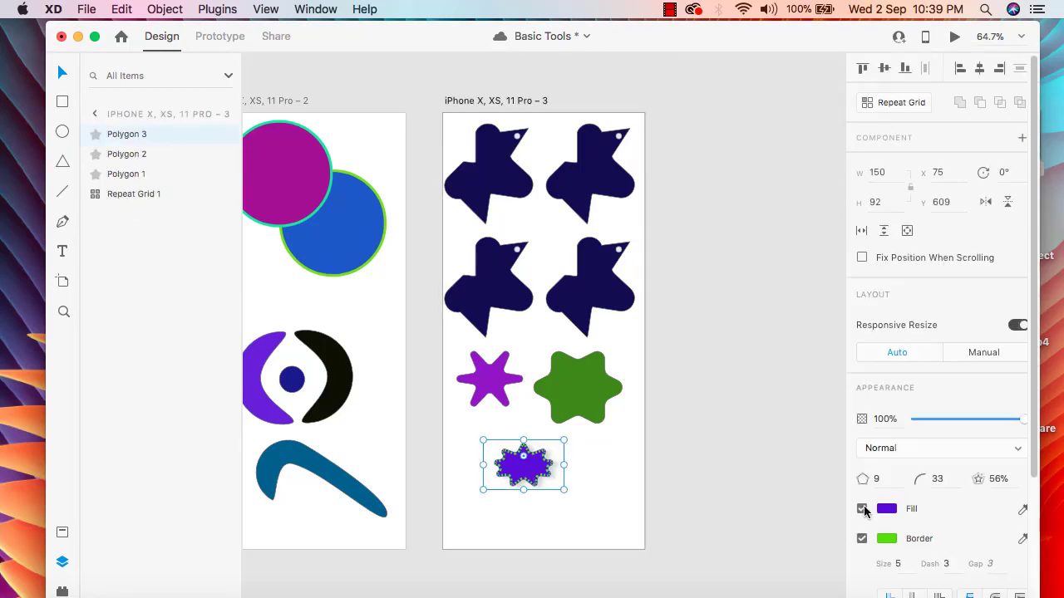
scroll(957, 552, down, 5)
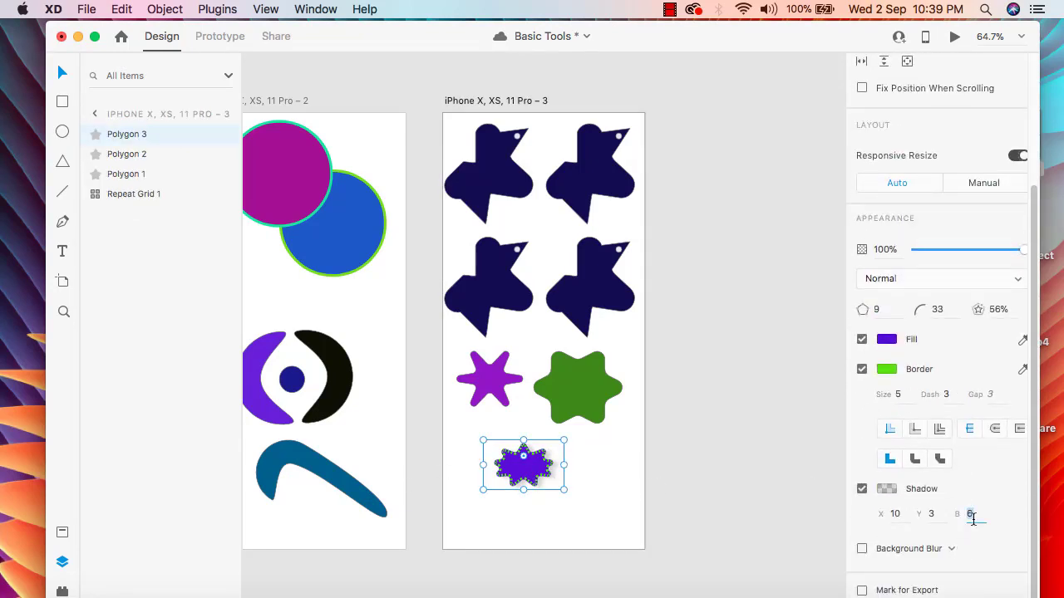
click(746, 458)
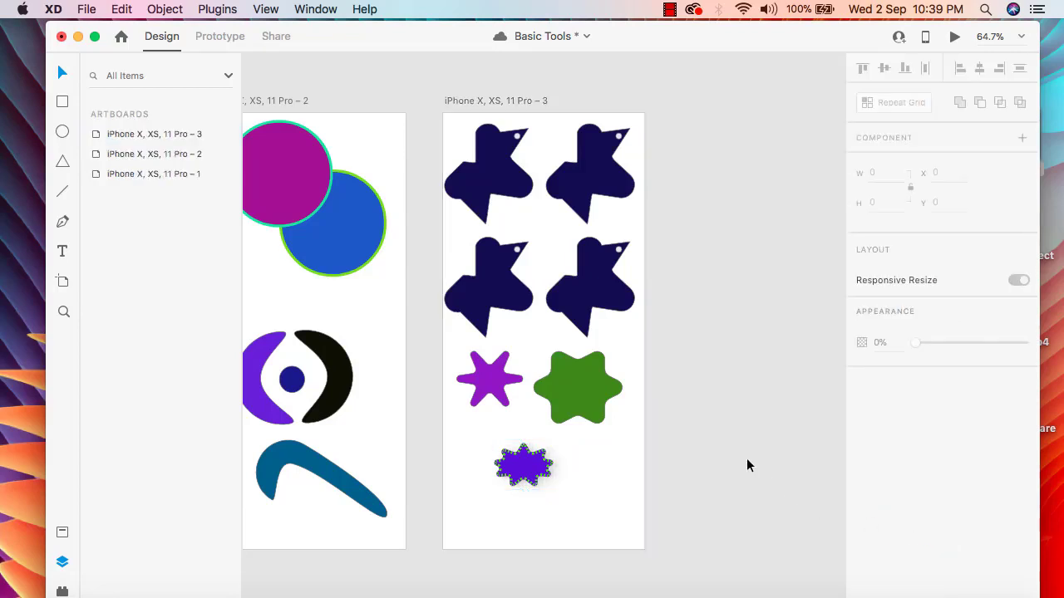
click(520, 478)
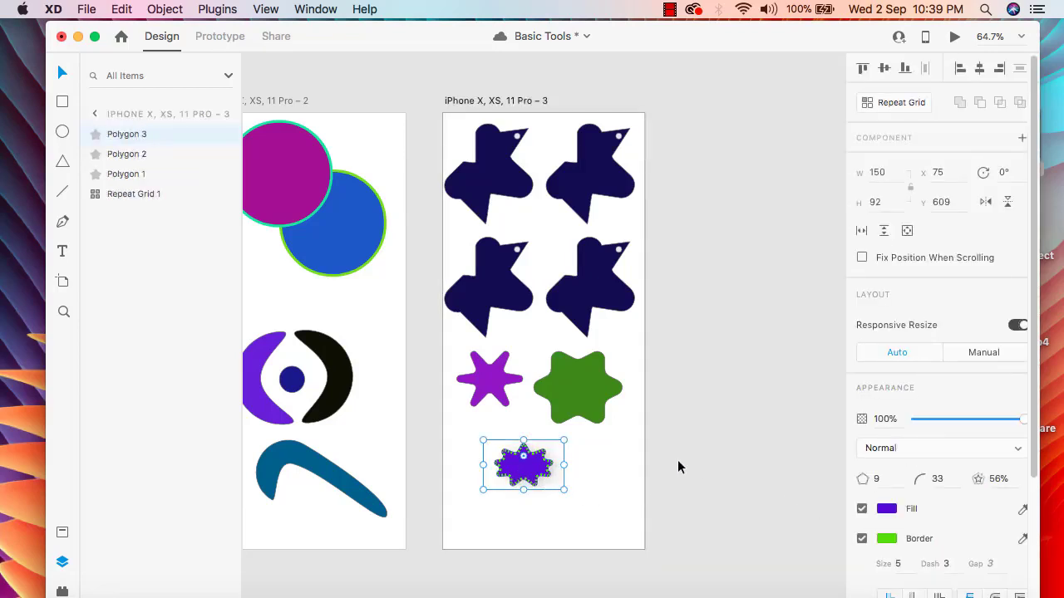
click(668, 429)
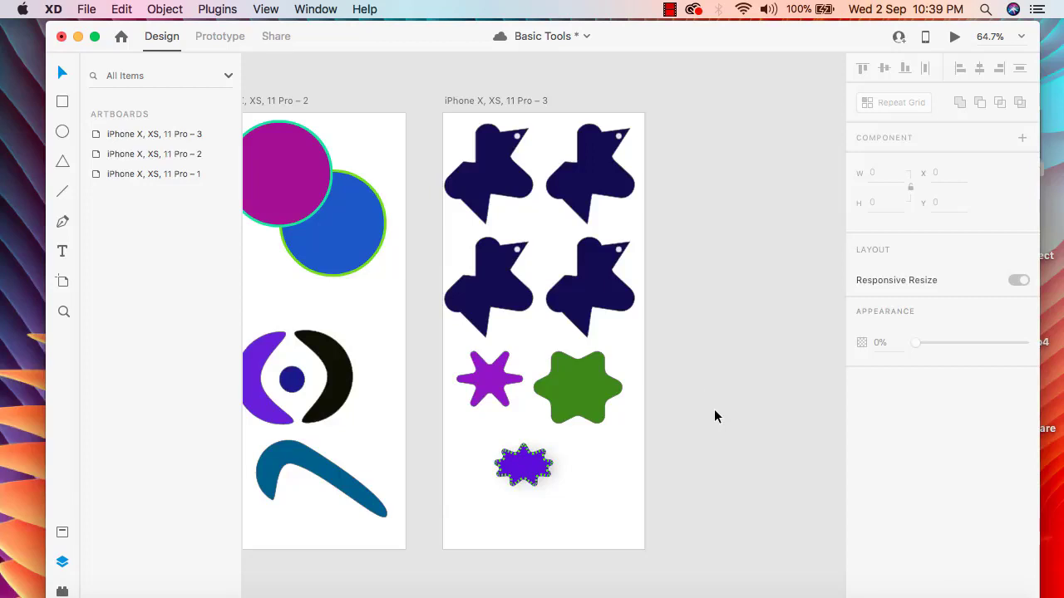